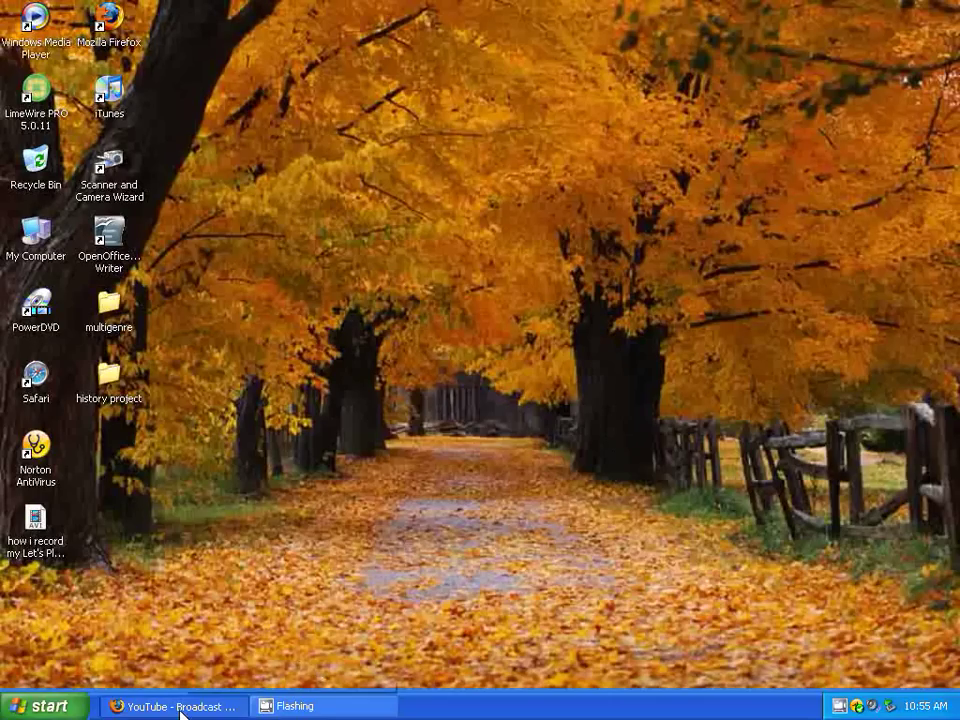
click(182, 714)
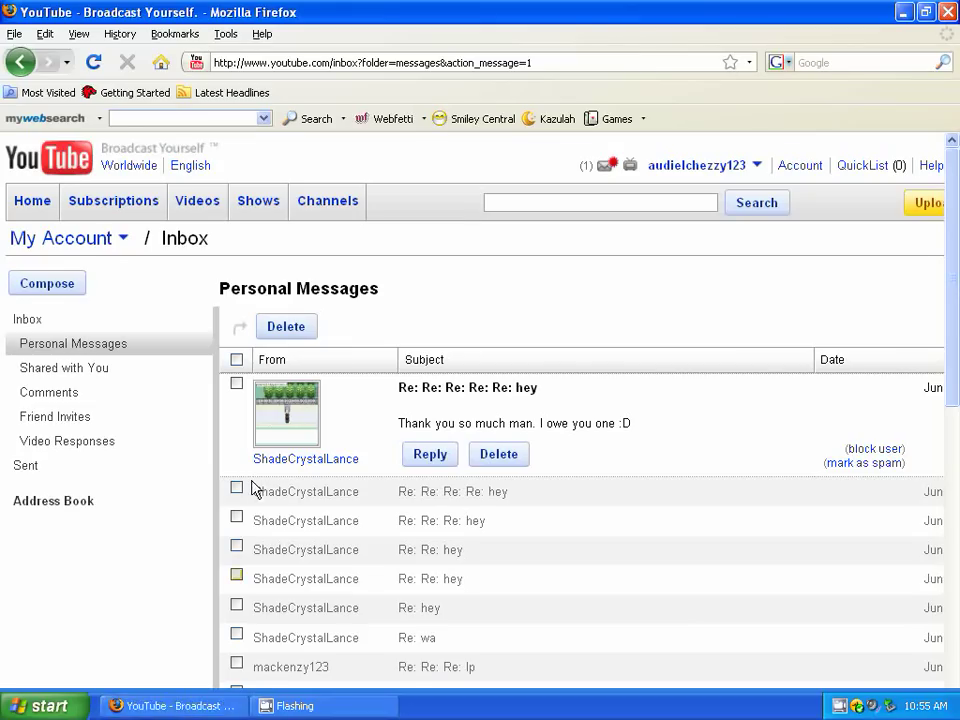
click(908, 12)
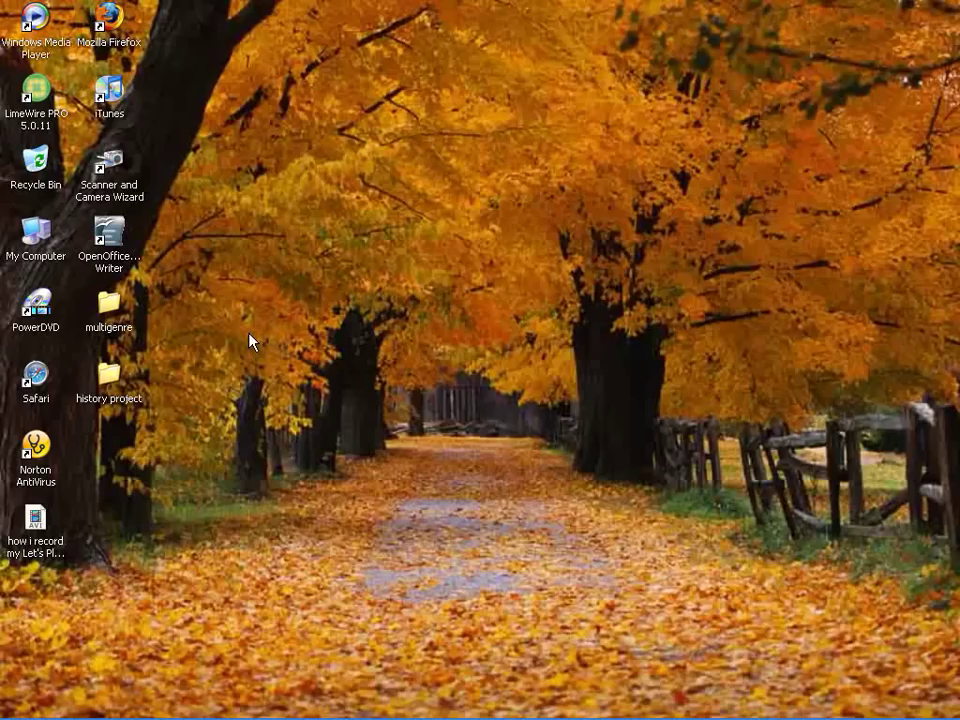
Launch Fraps from its shortcut in the psp folder of Shared Documents and reposition its window over the folder
double_click(38, 248)
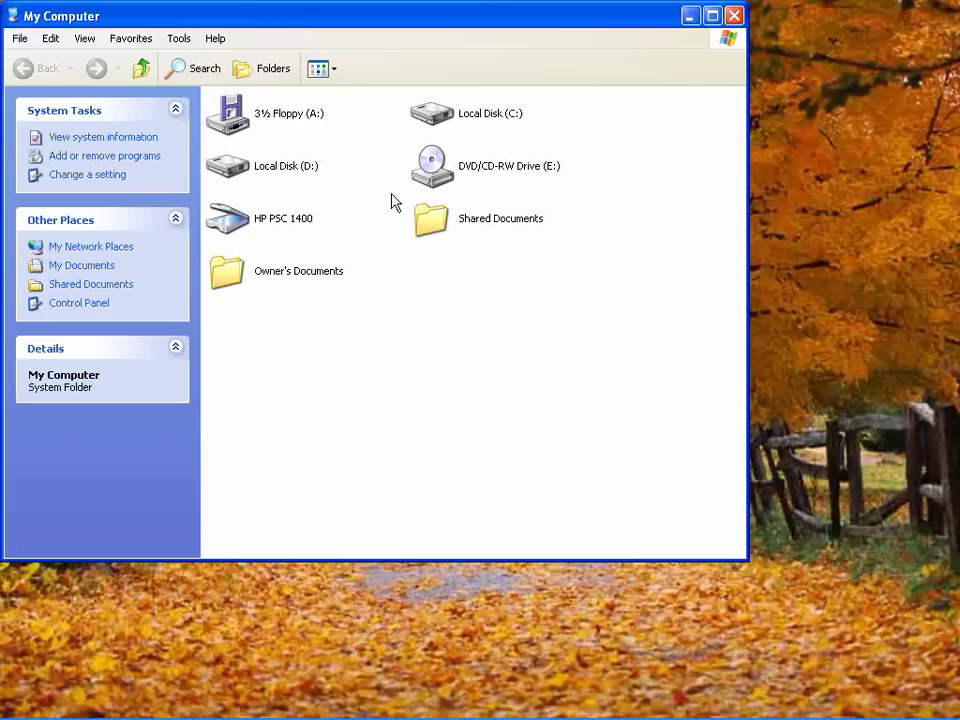
double_click(432, 220)
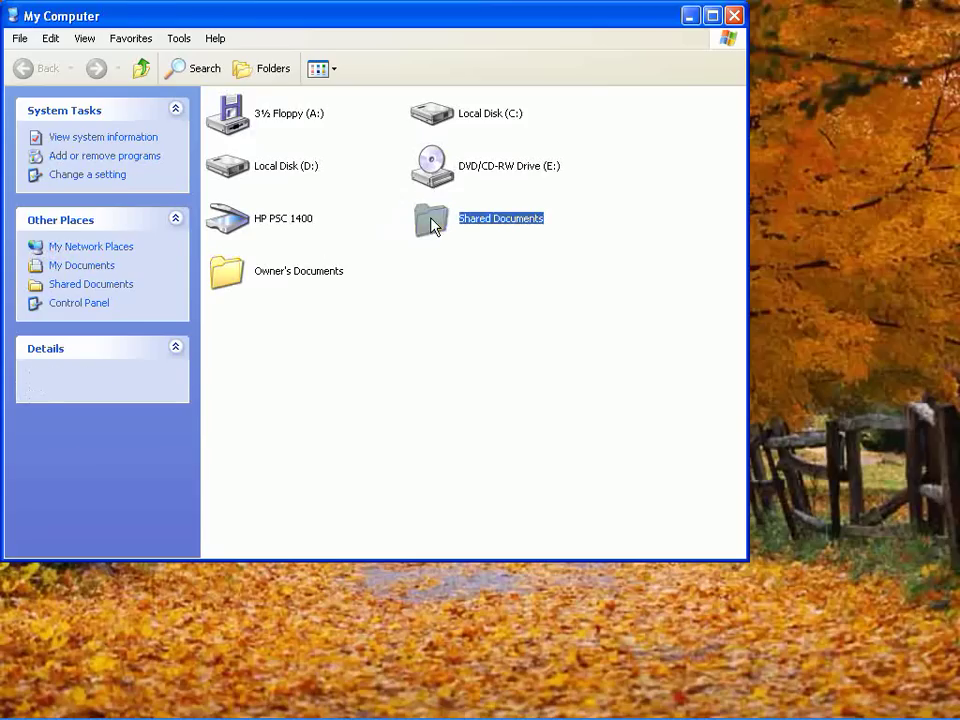
double_click(227, 232)
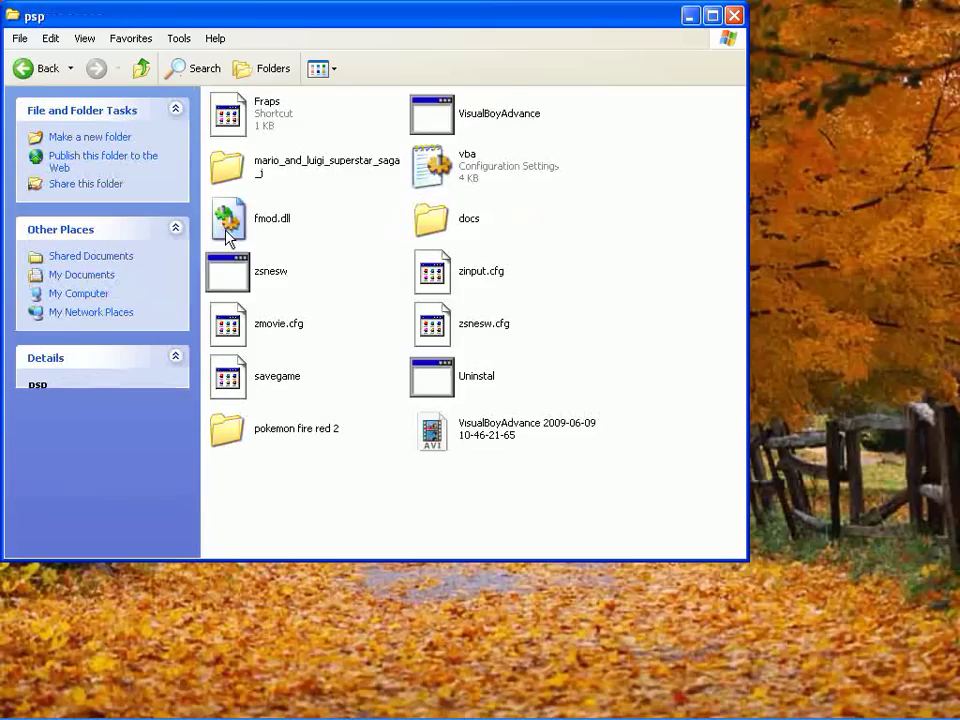
click(253, 122)
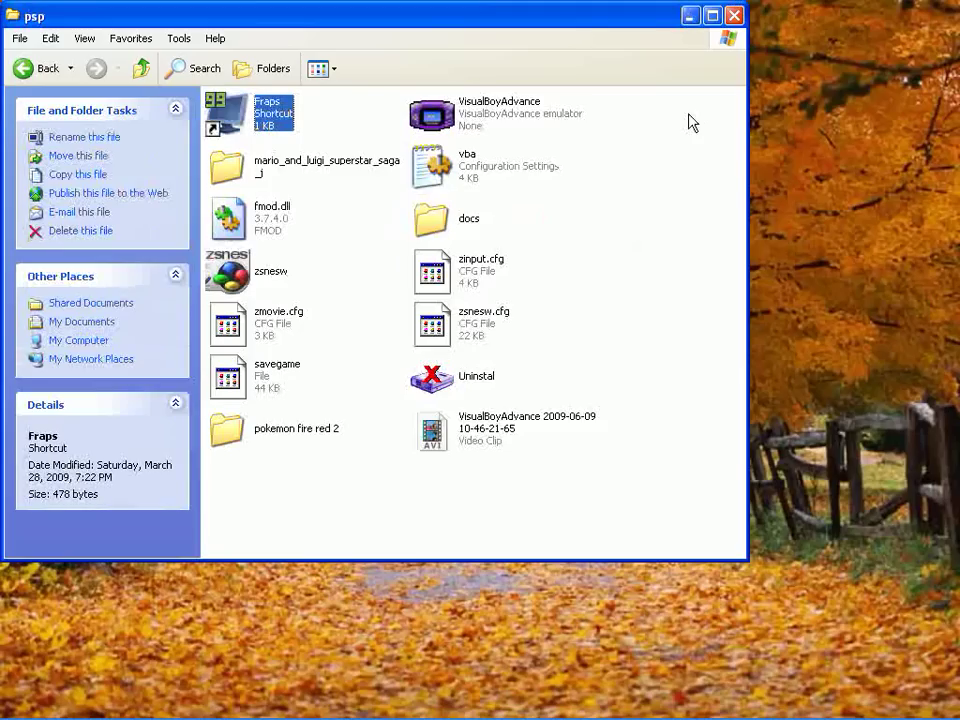
double_click(304, 122)
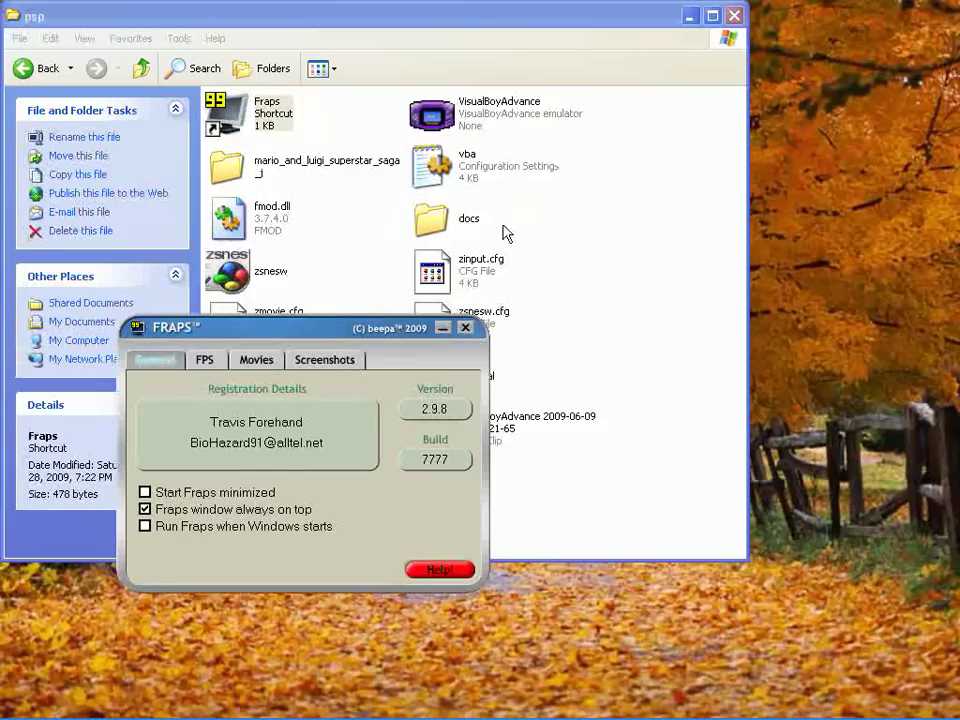
drag(393, 332, 505, 230)
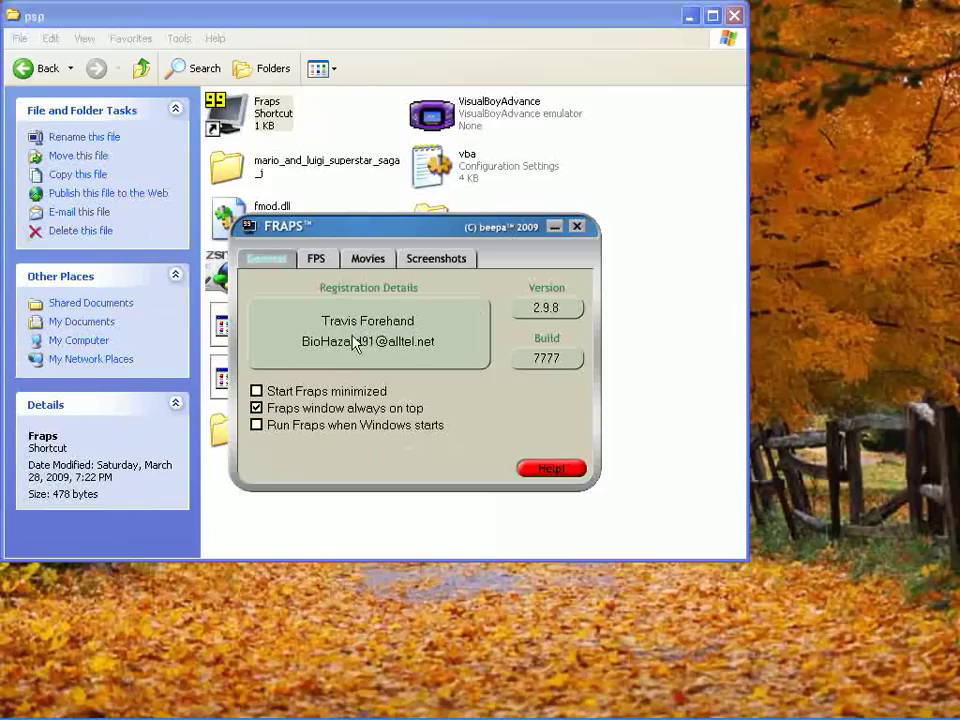
Look over the Fraps FPS settings and set the folder for saving movies to My Documents
click(318, 259)
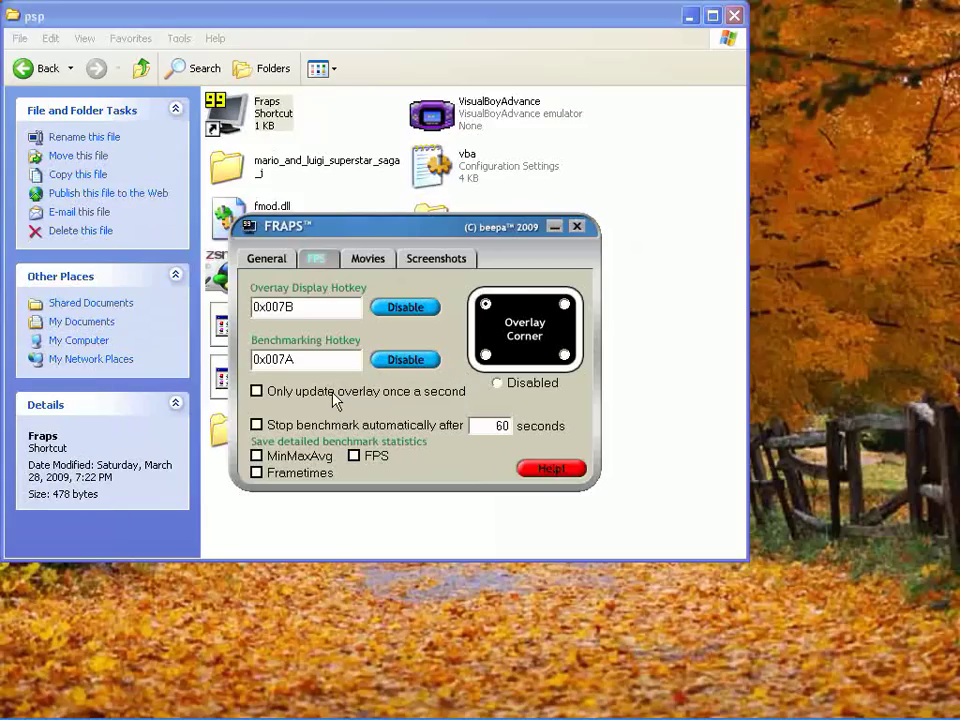
click(368, 259)
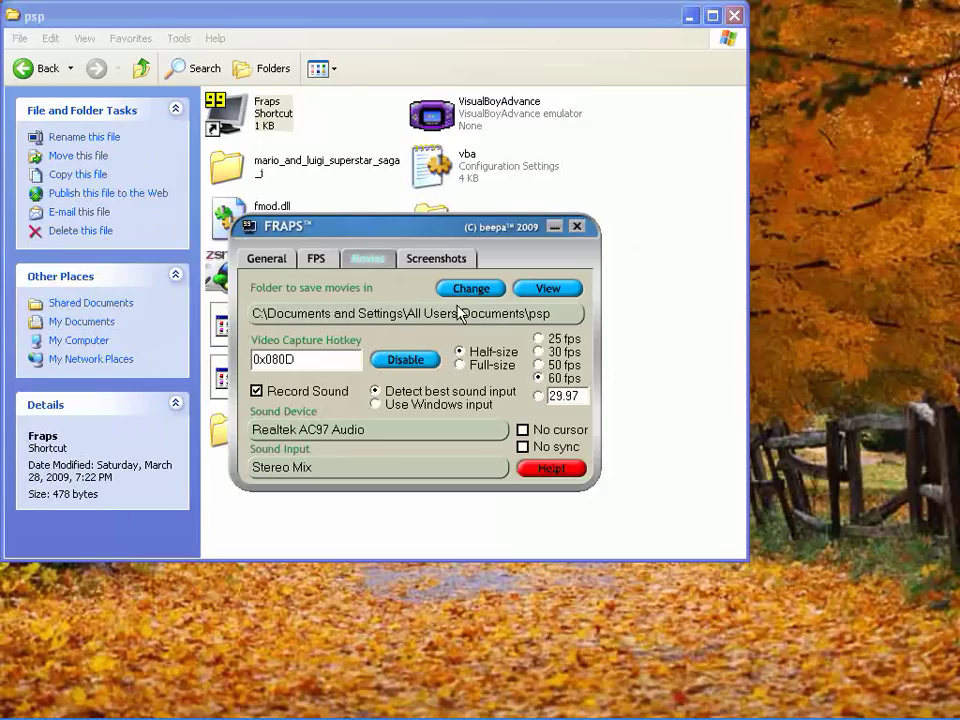
click(486, 292)
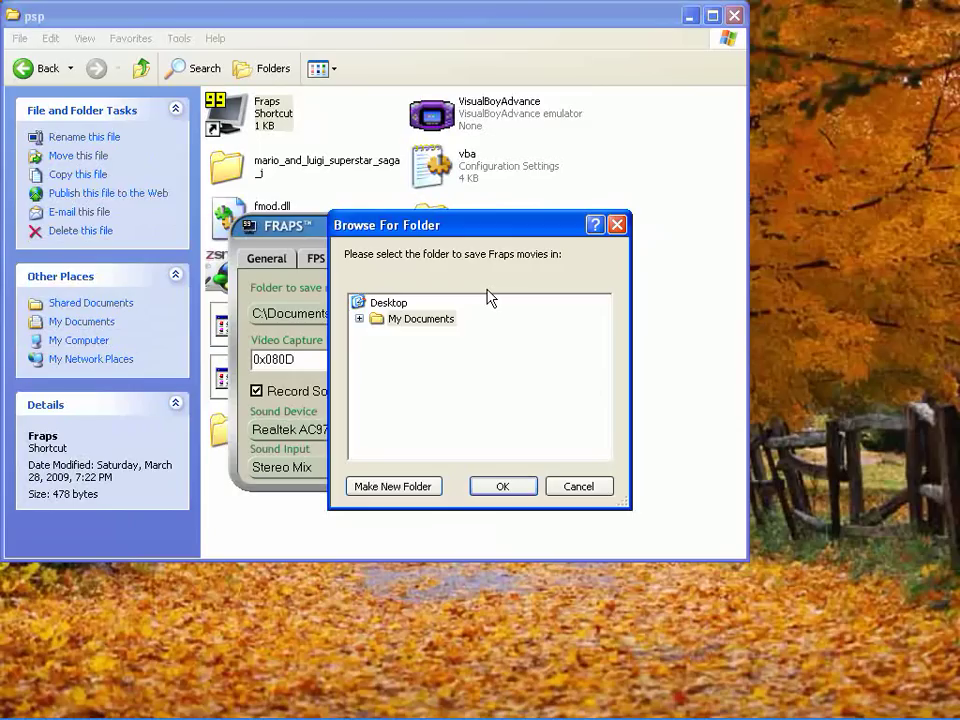
click(503, 487)
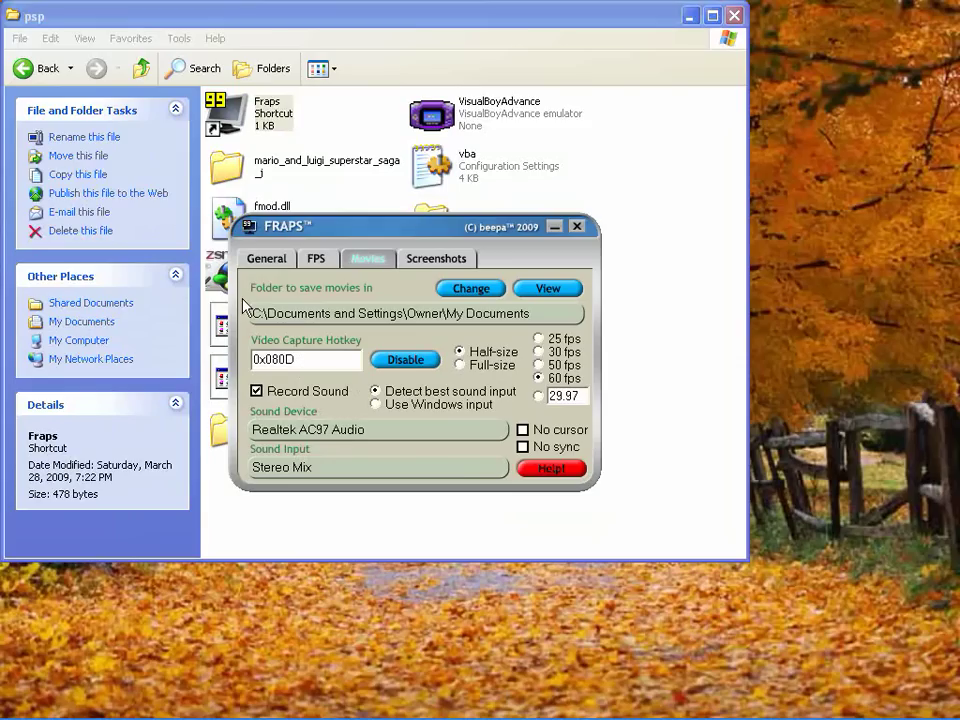
Examine the Fraps video capture hotkey, the two sound input options, and the screenshot and general settings
click(312, 358)
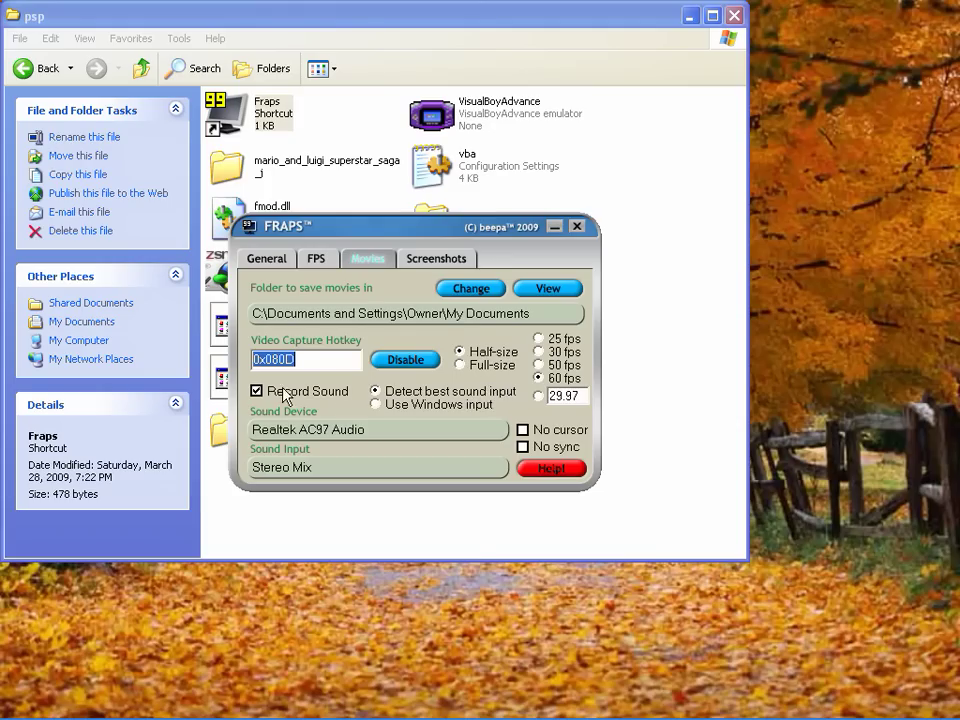
click(377, 405)
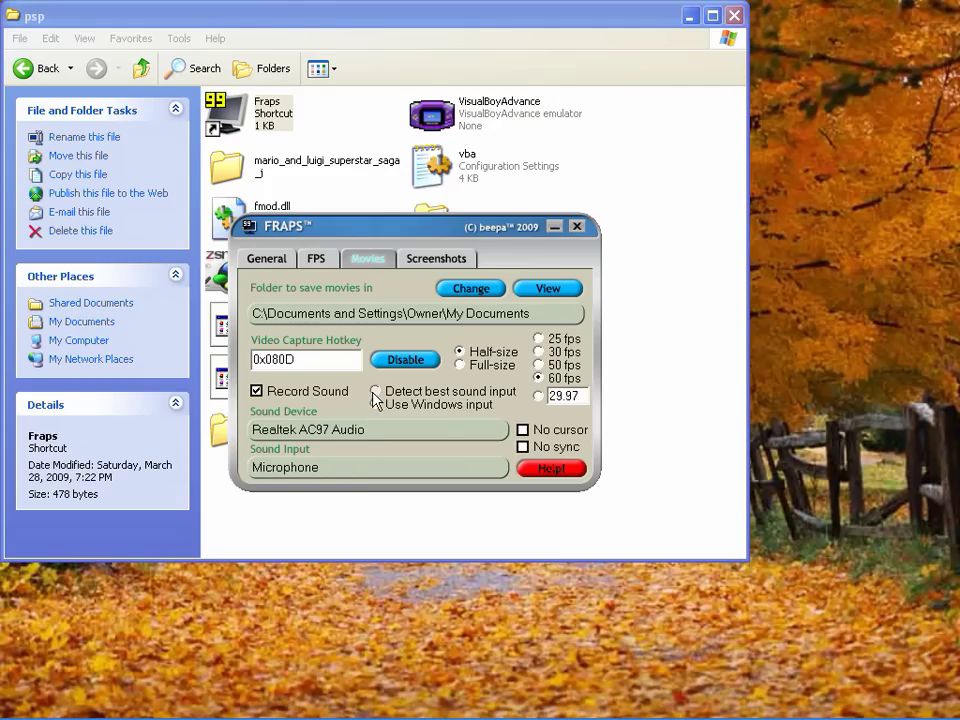
click(375, 391)
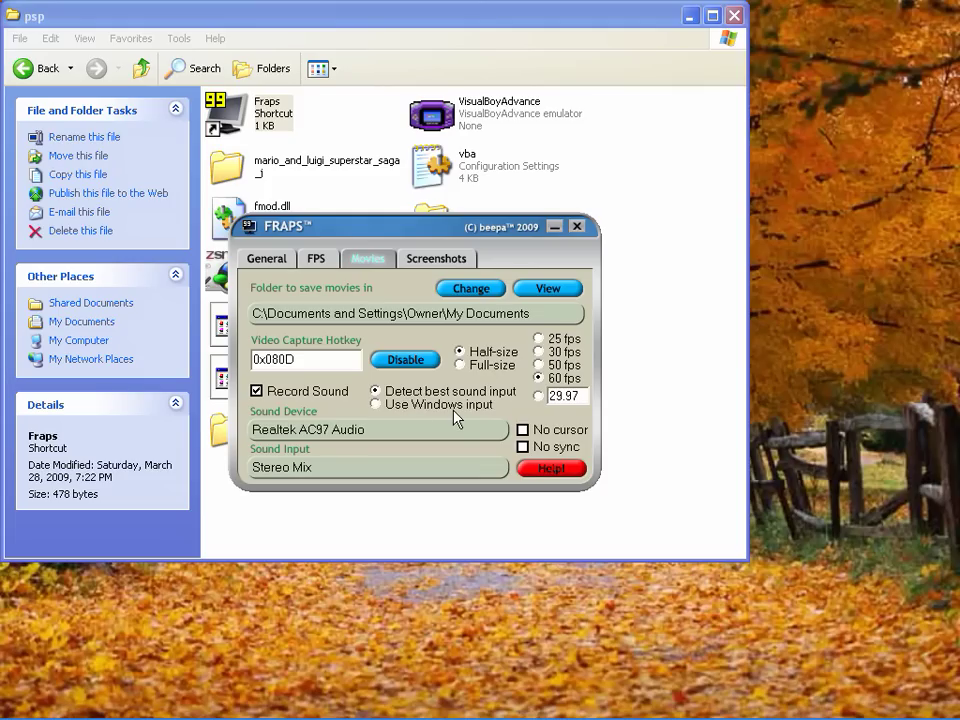
click(430, 262)
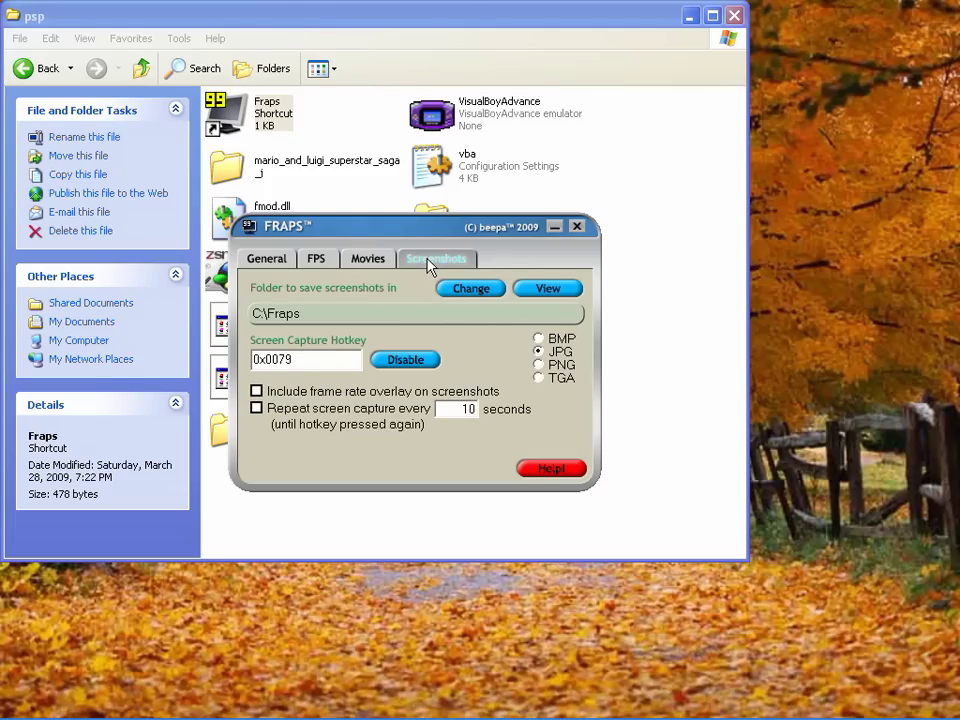
click(288, 264)
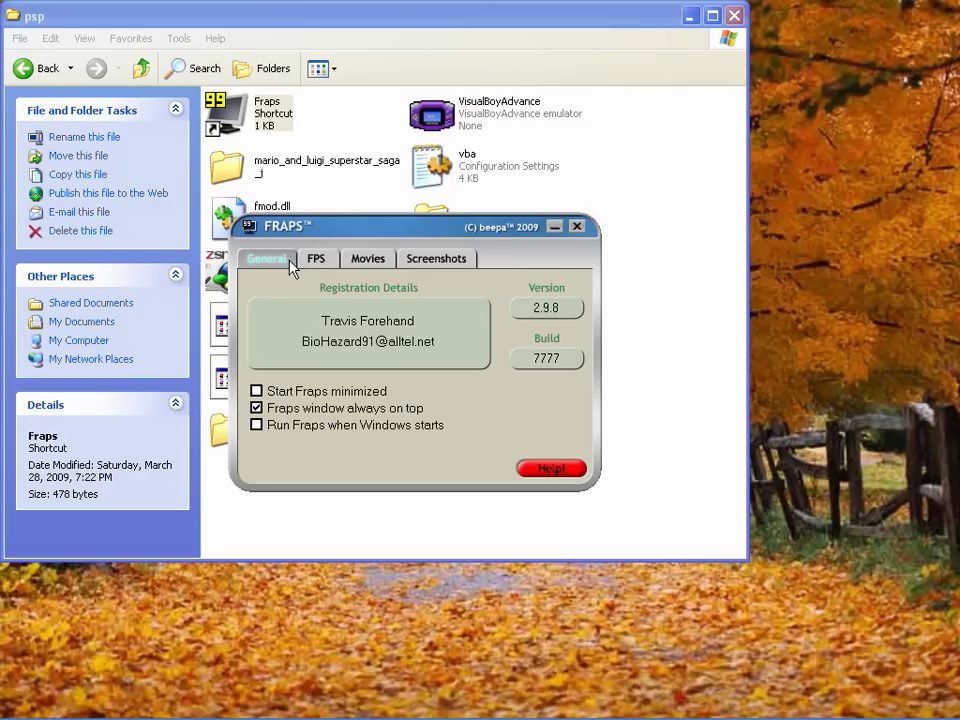
Minimize Fraps, launch VisualBoyAdvance from the psp folder and minimize the folder window
click(553, 229)
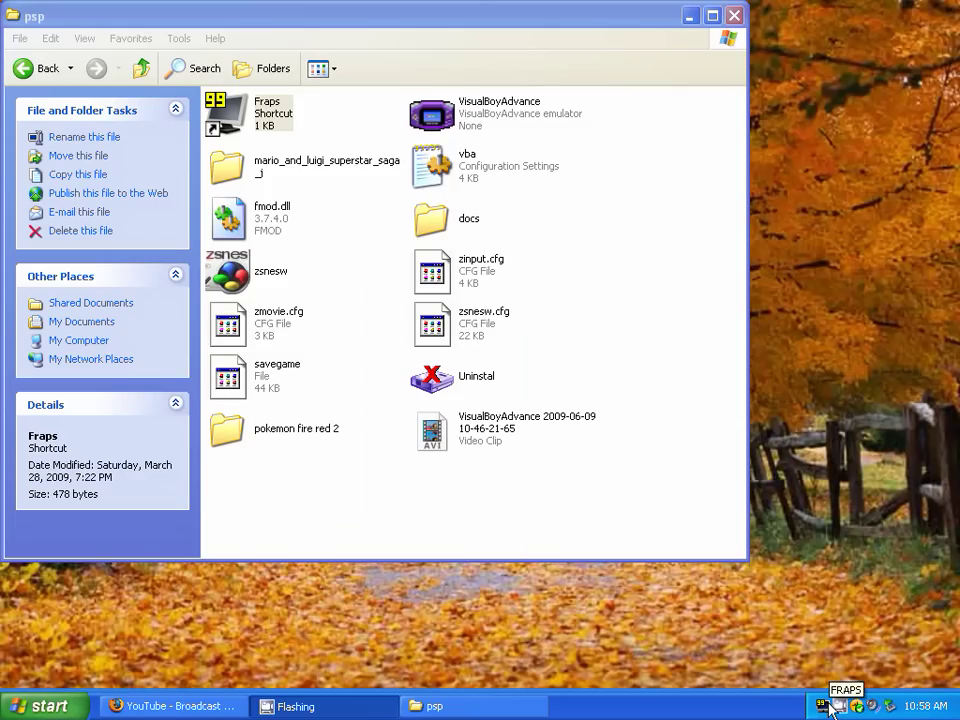
click(433, 116)
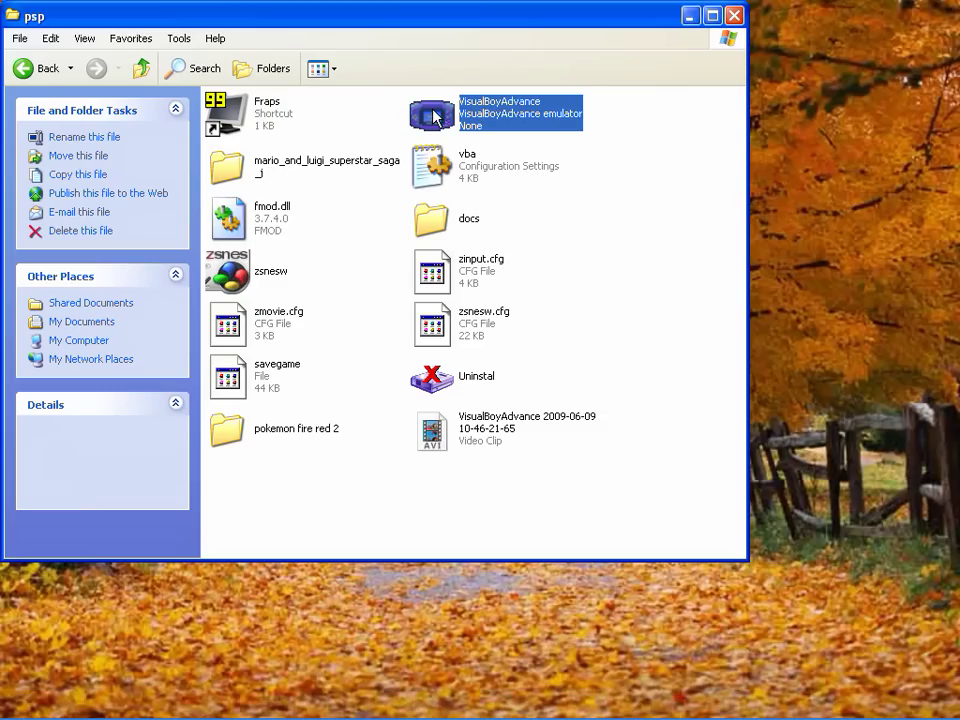
click(691, 17)
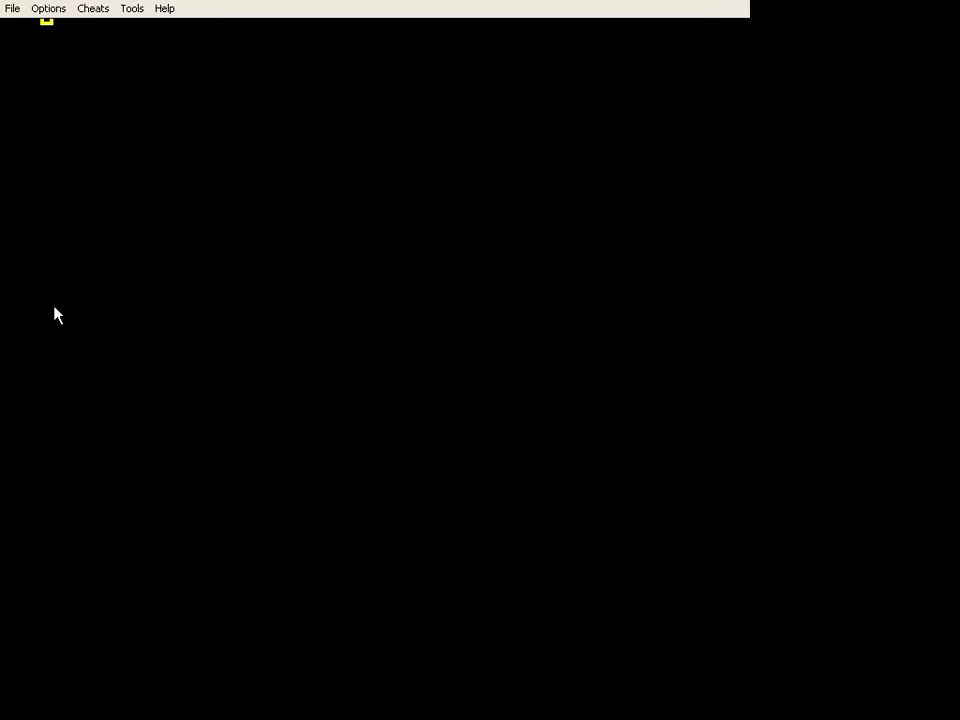
Set the VisualBoyAdvance video size to x4 so it runs in a window
click(13, 9)
mouse_move(66, 8)
mouse_move(64, 44)
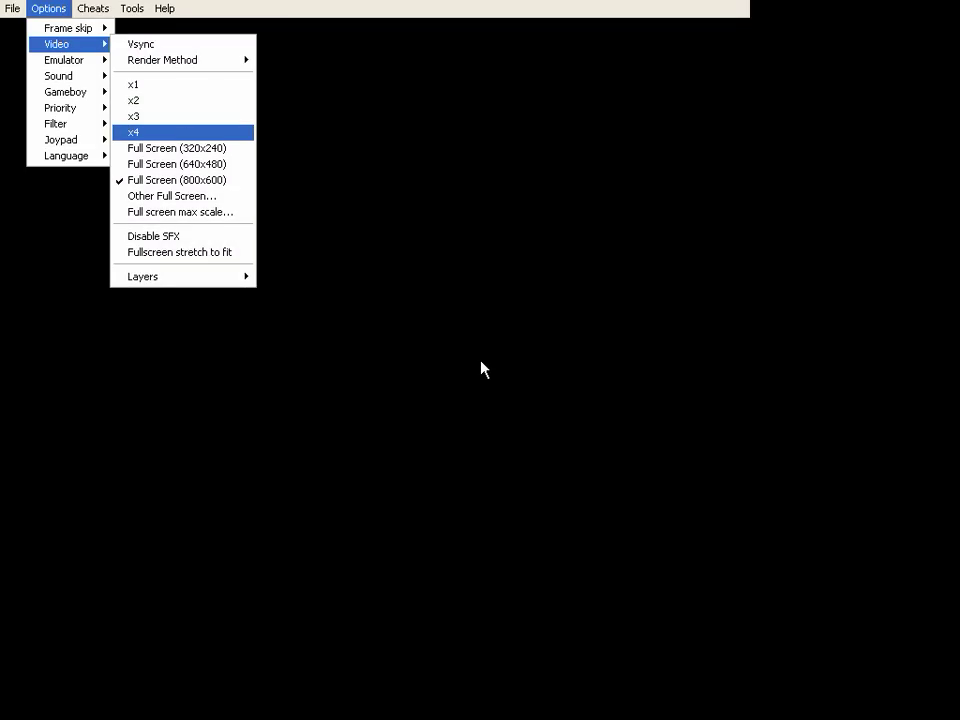
key(Return)
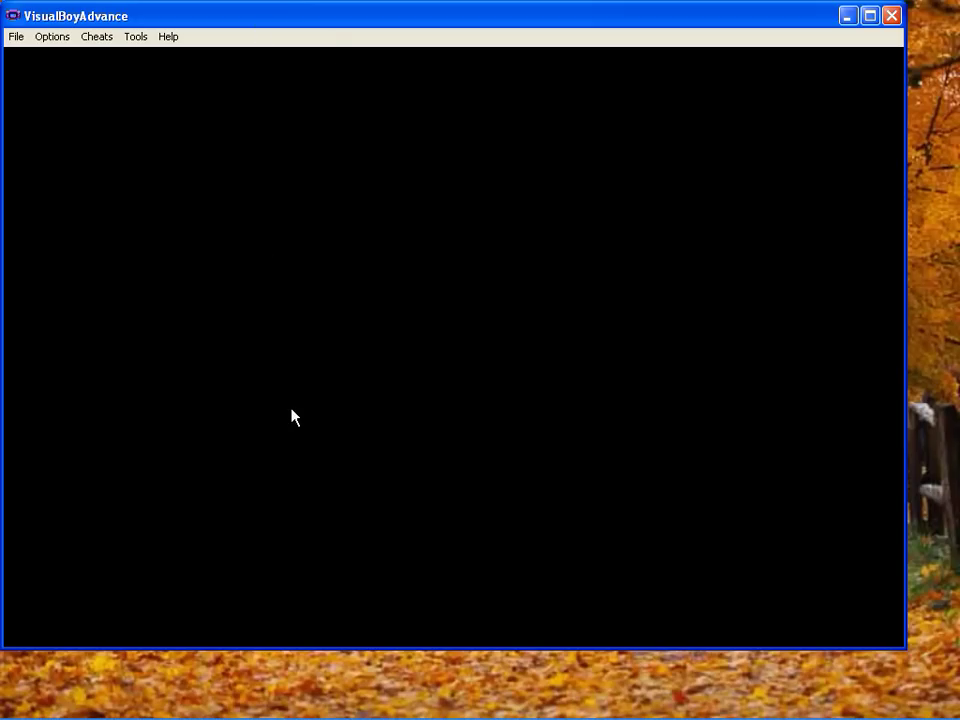
Examine the emulator's frame skip, throttle, video size, render method and layer options
click(12, 16)
click(70, 3)
click(48, 39)
mouse_move(55, 62)
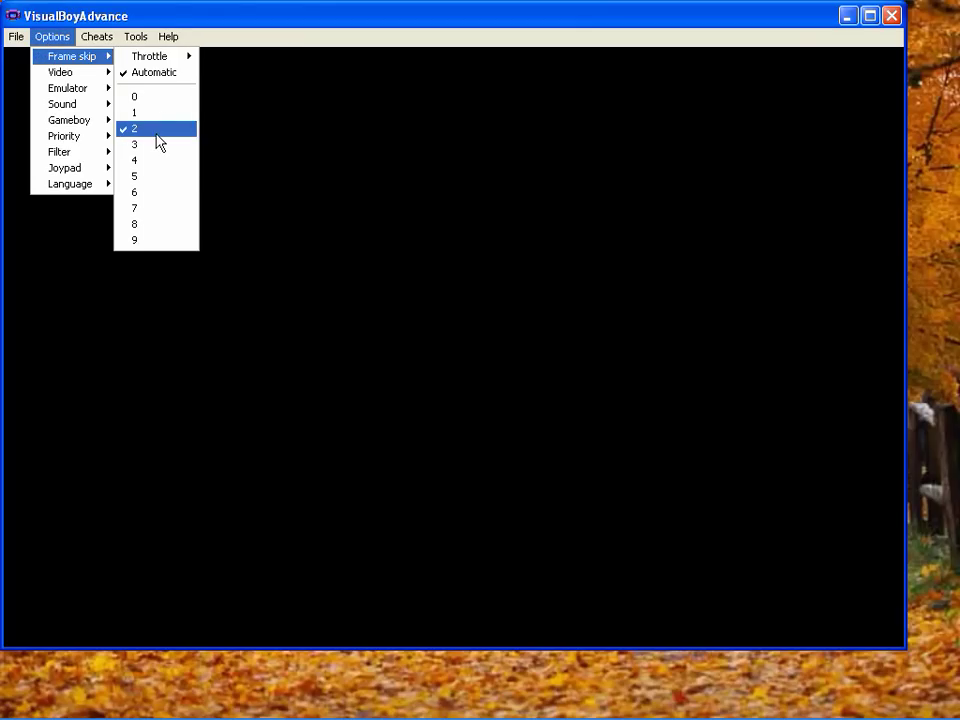
mouse_move(176, 62)
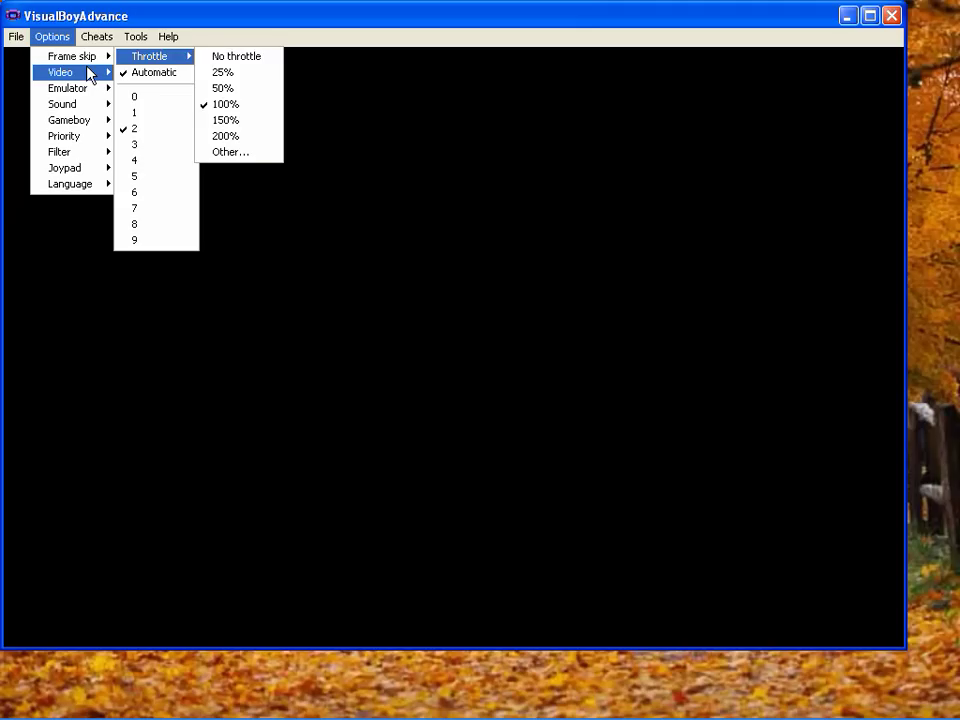
mouse_move(90, 74)
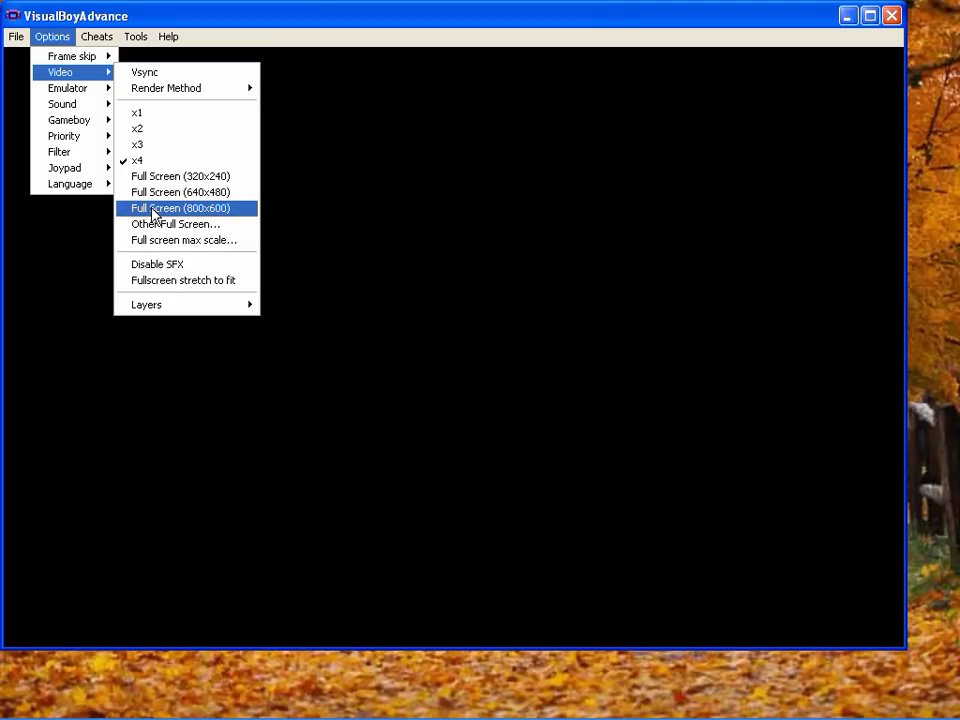
mouse_move(180, 99)
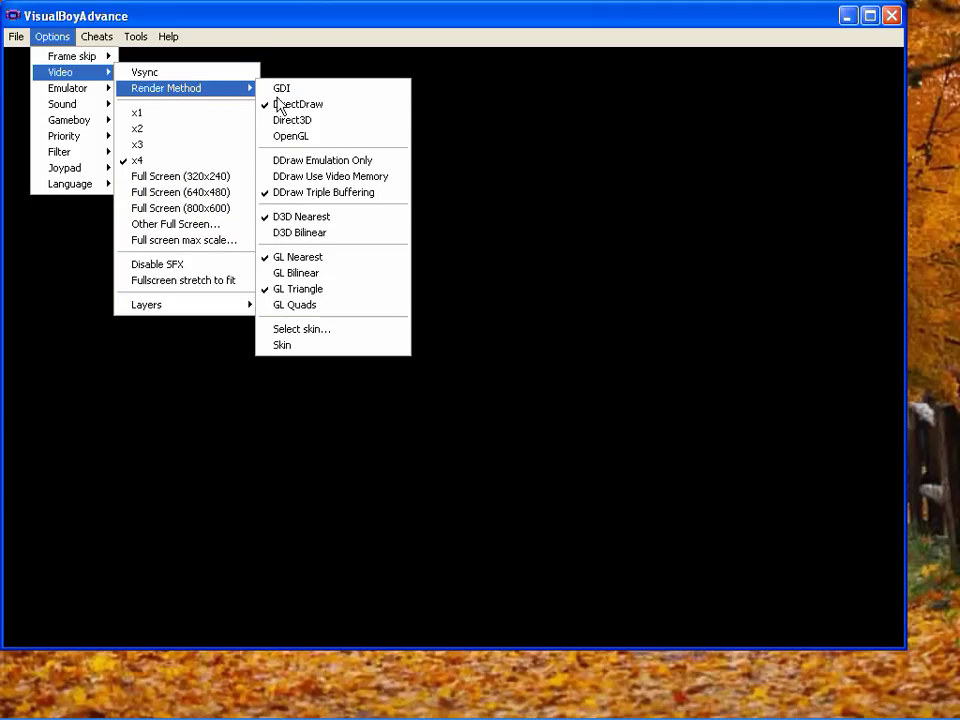
click(298, 195)
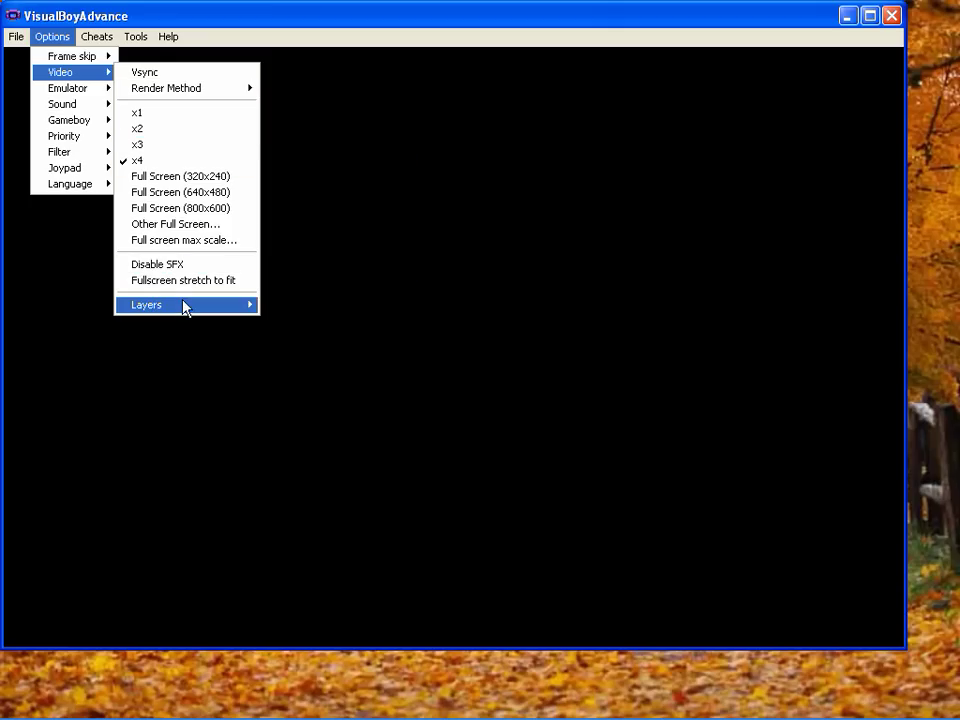
mouse_move(179, 311)
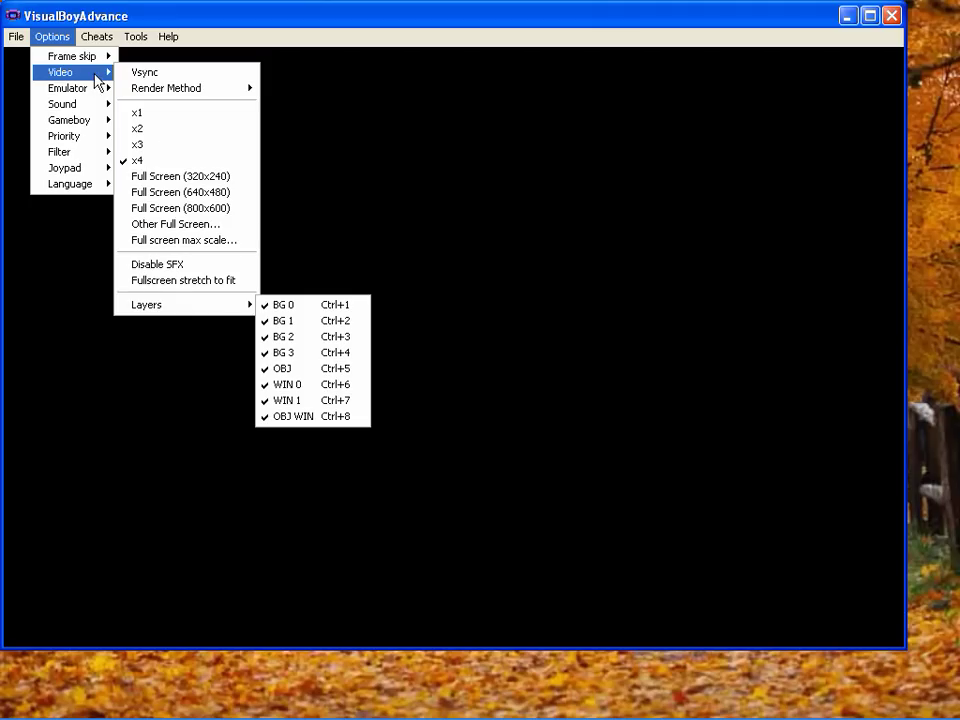
Try the Detailed speed display in the emulator options and switch it back to None
mouse_move(85, 90)
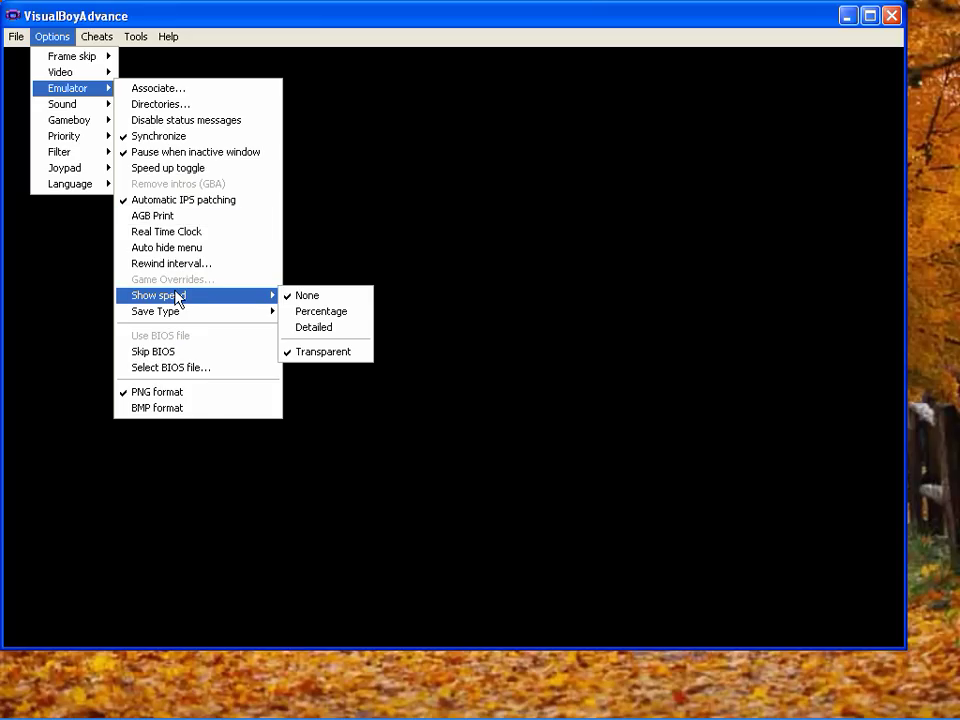
click(312, 328)
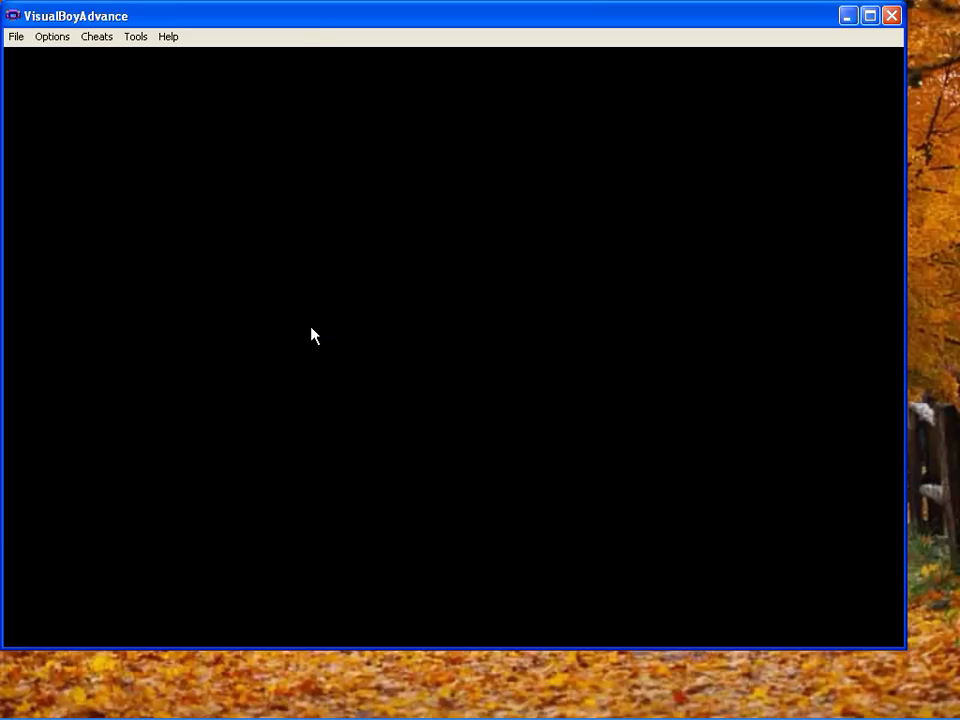
click(52, 37)
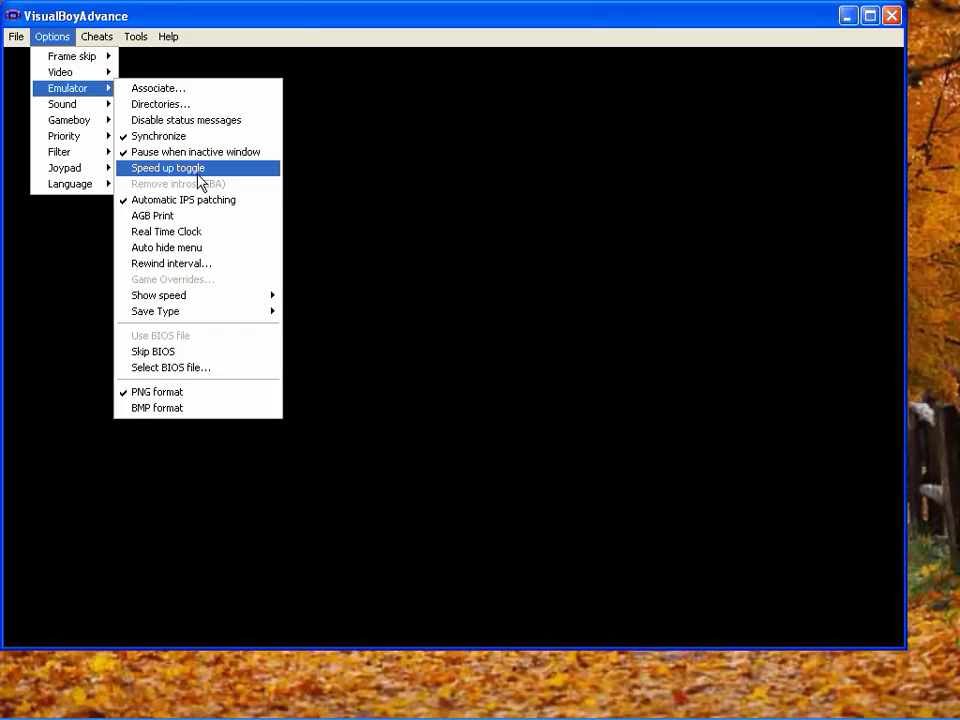
mouse_move(211, 297)
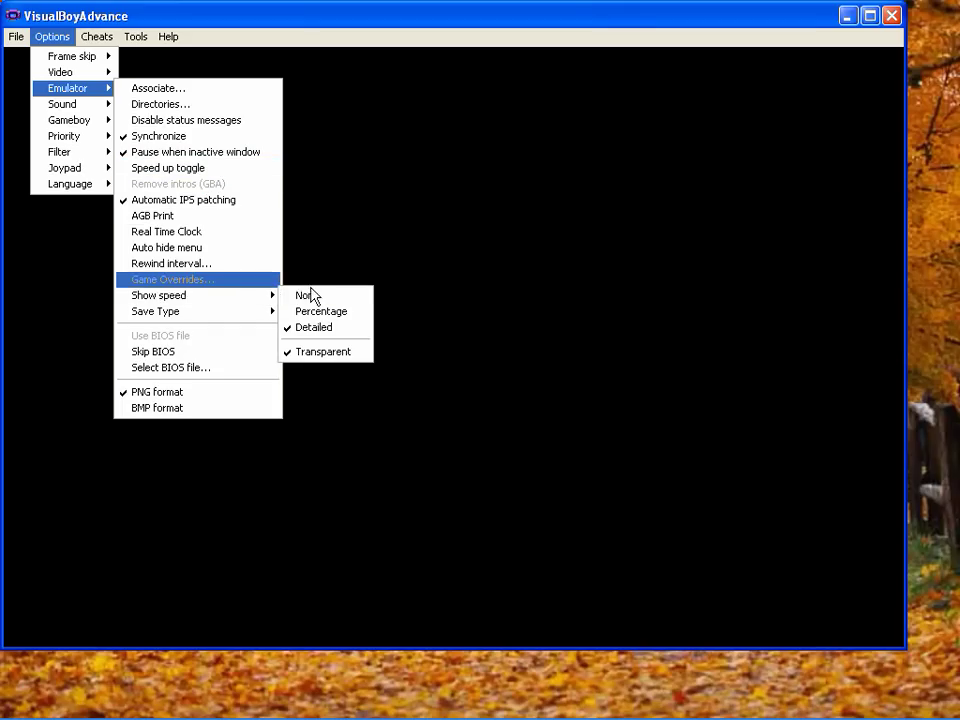
click(324, 297)
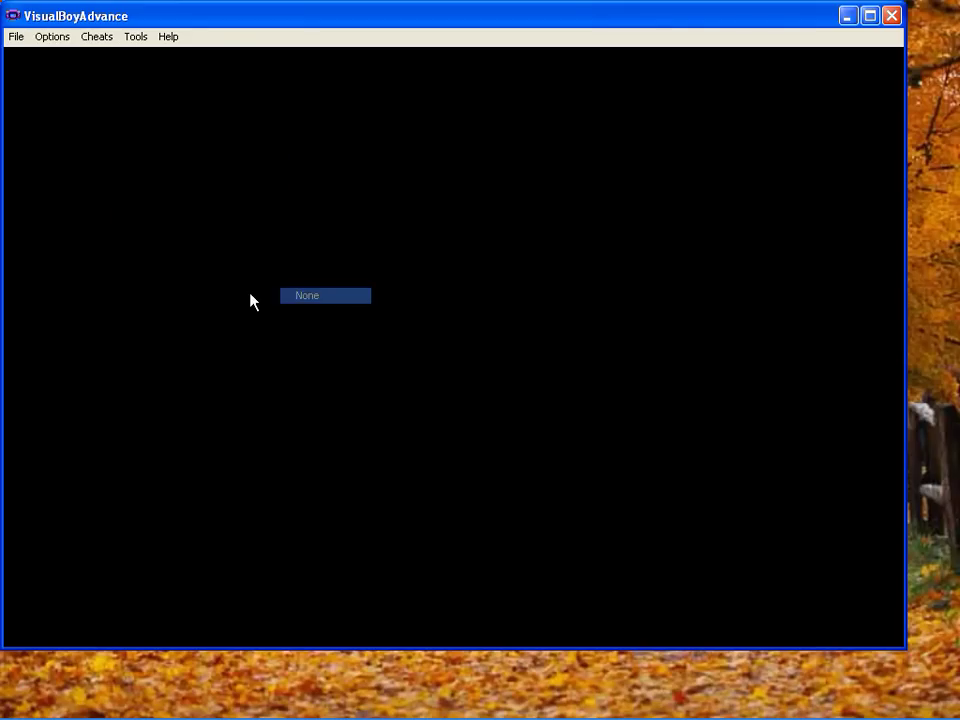
Examine the emulator's sound channels, sample rate and volume options
click(50, 37)
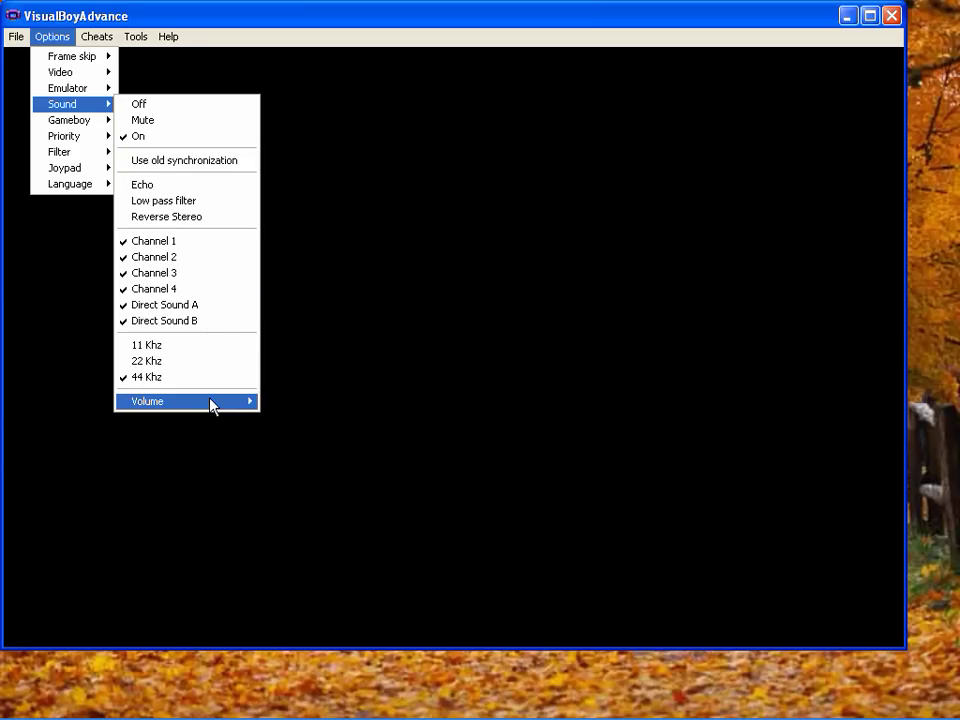
mouse_move(212, 401)
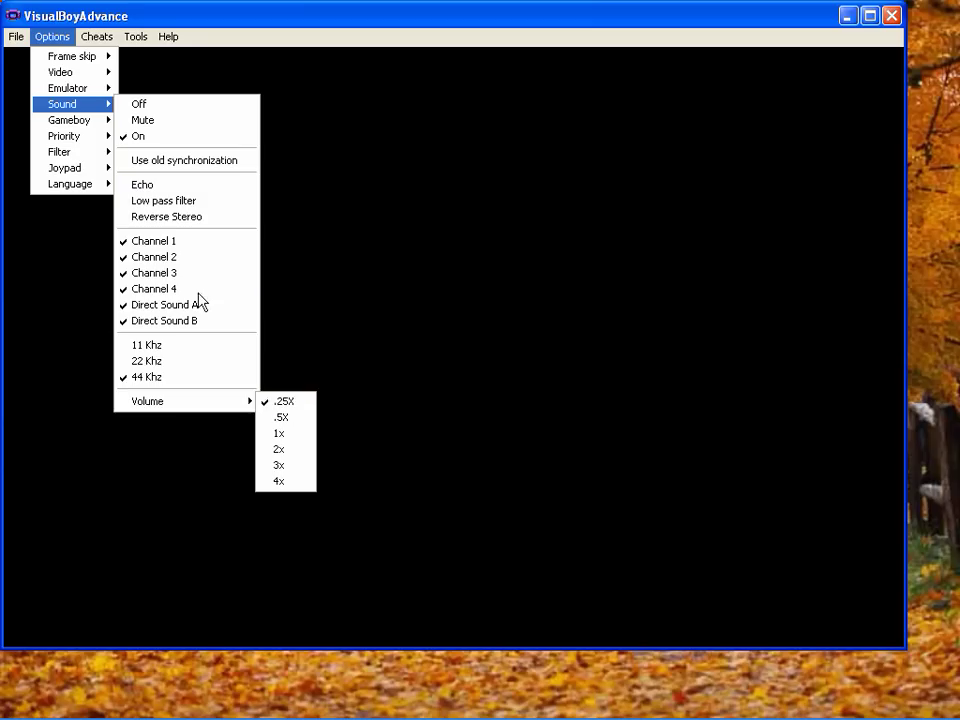
Examine the emulator's priority, filter and language options and its joypad key configuration
mouse_move(105, 128)
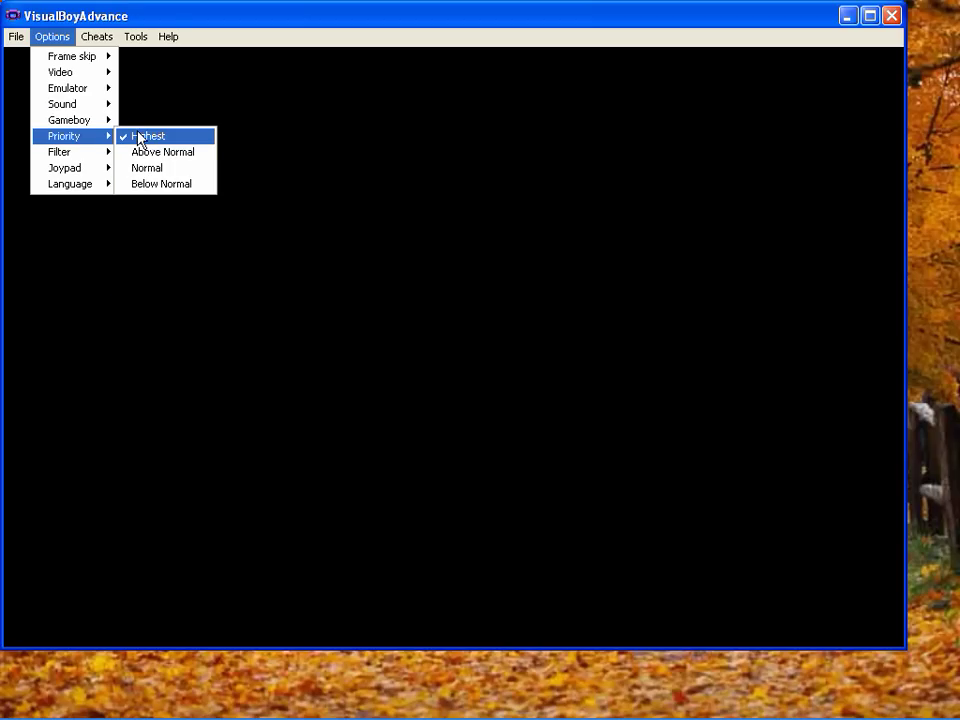
mouse_move(87, 156)
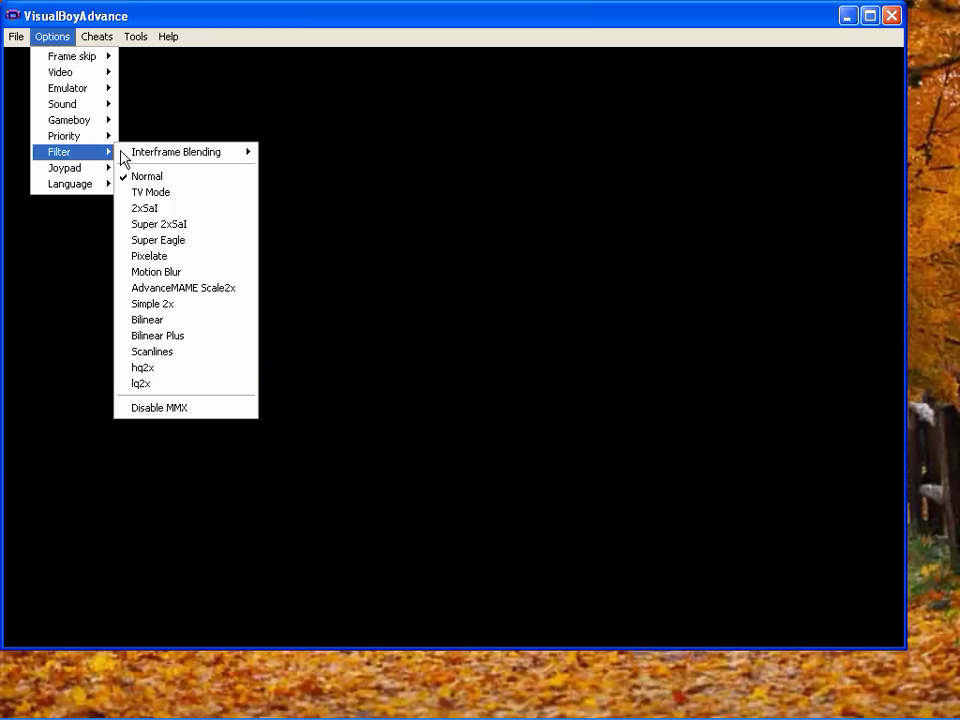
mouse_move(135, 158)
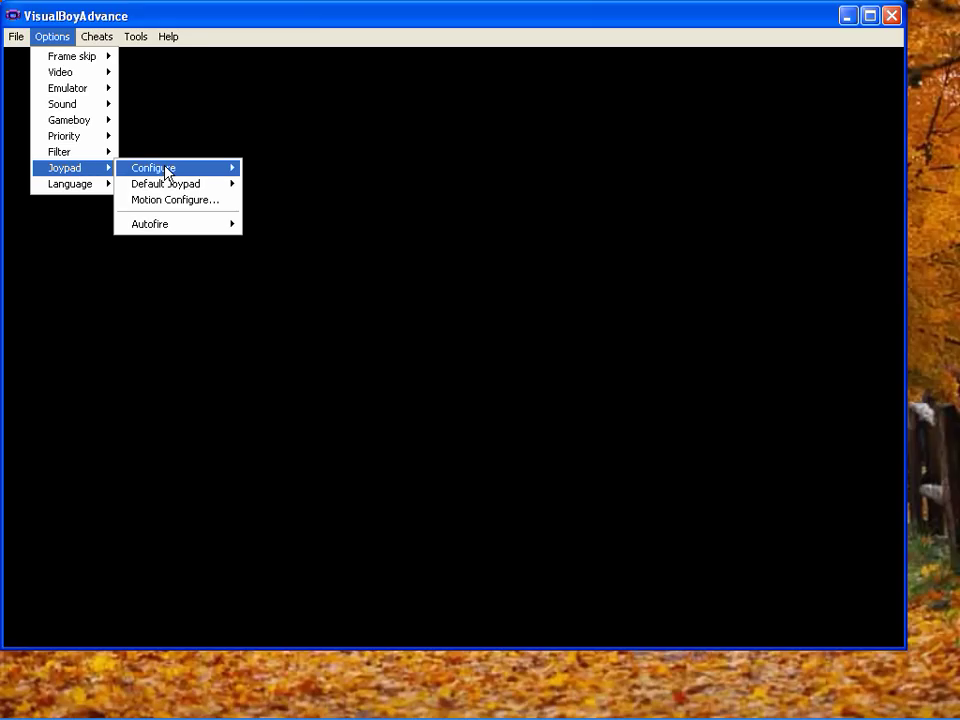
mouse_move(167, 174)
click(266, 170)
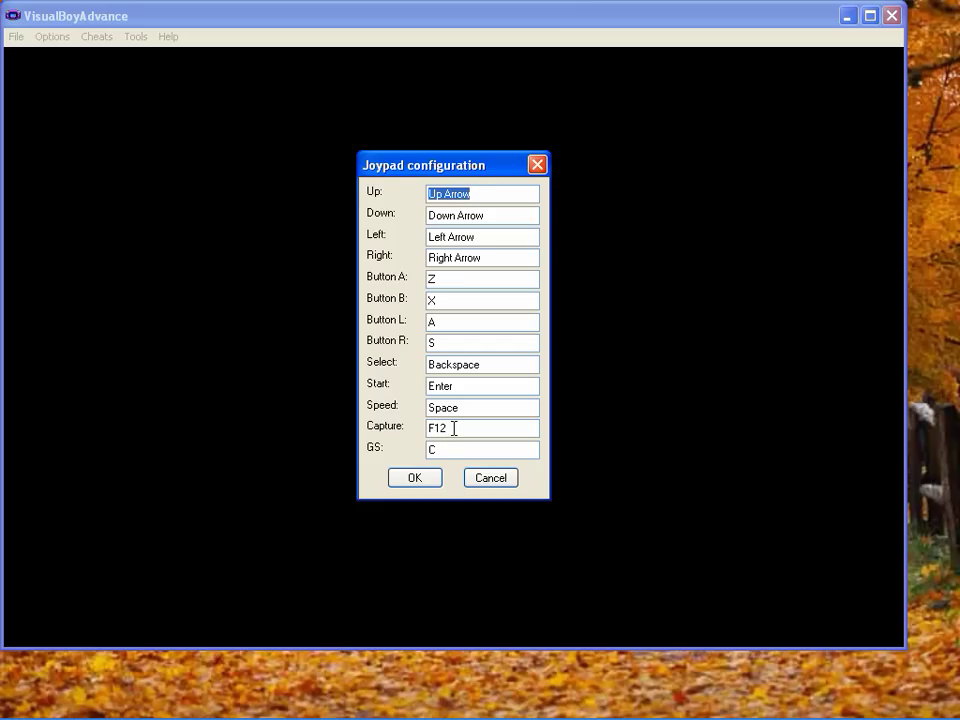
click(427, 481)
click(53, 40)
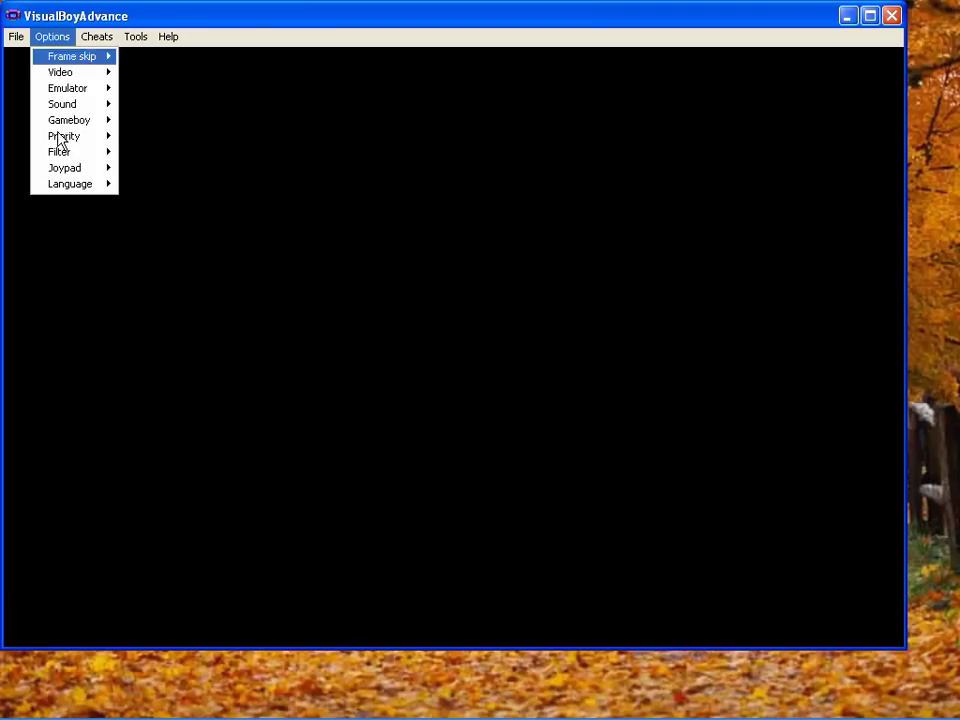
mouse_move(67, 190)
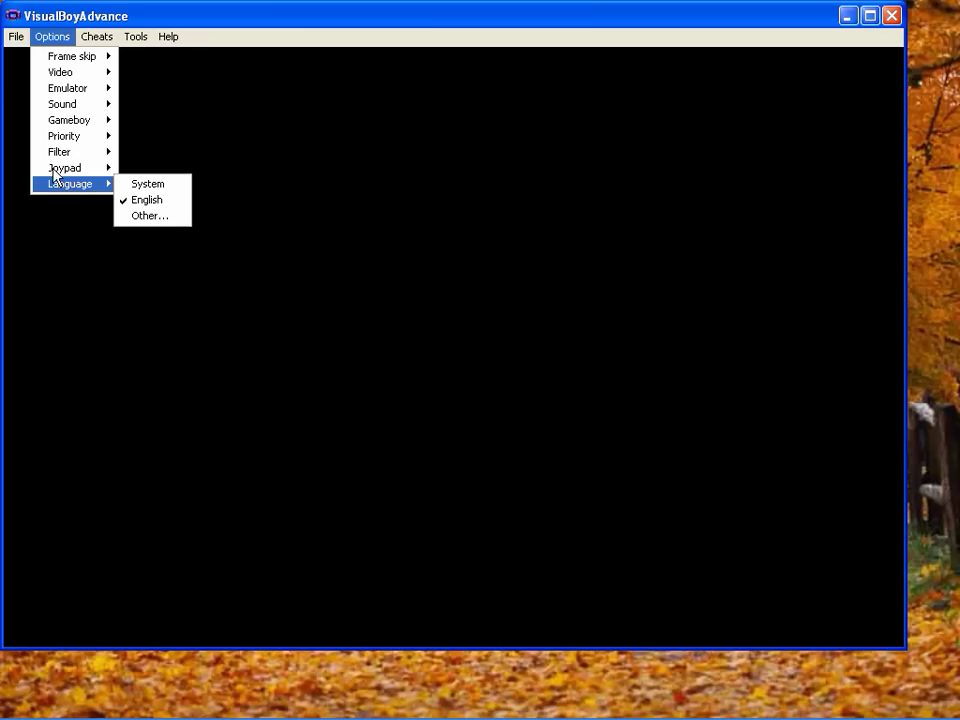
Open the ROM "1635 - Pokemon Fire Red (U)(Squirrels)" from the pokemon fire red 2 folder
click(19, 37)
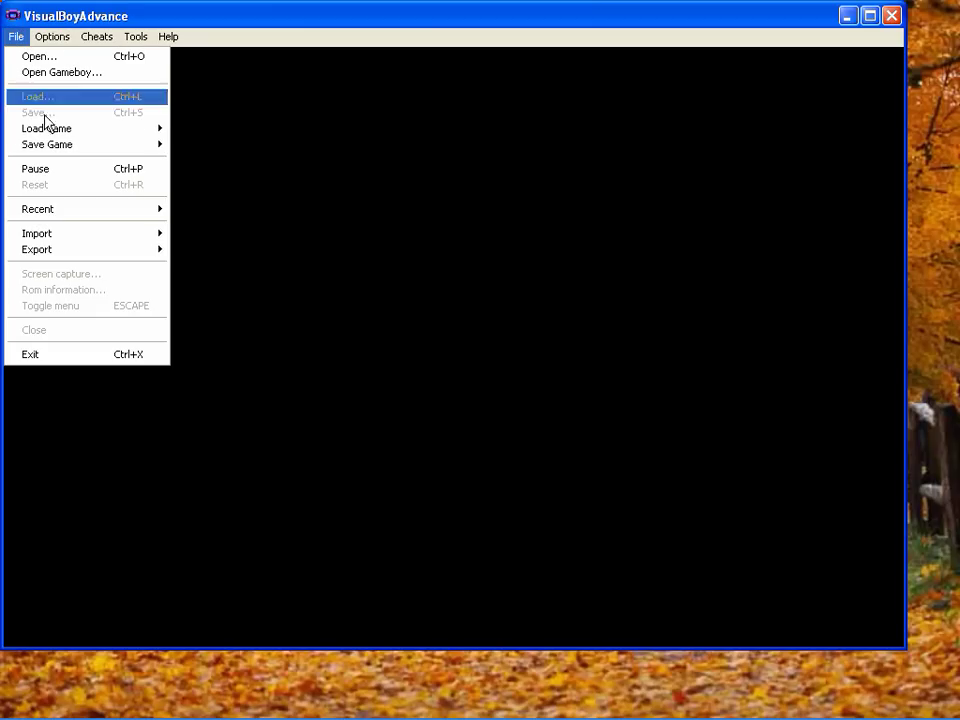
mouse_move(57, 157)
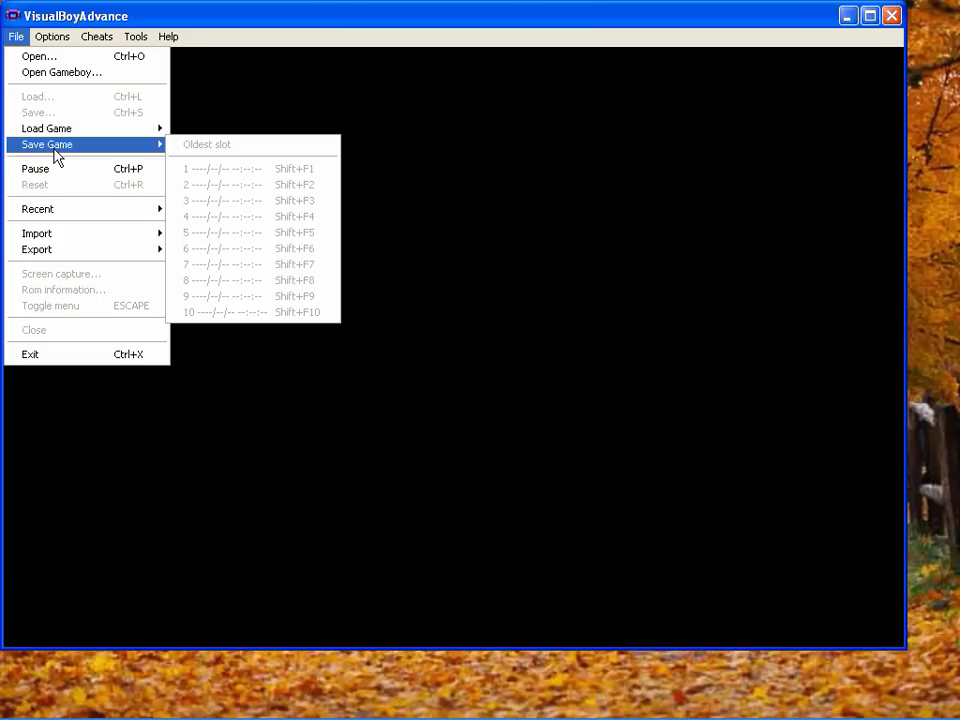
click(38, 57)
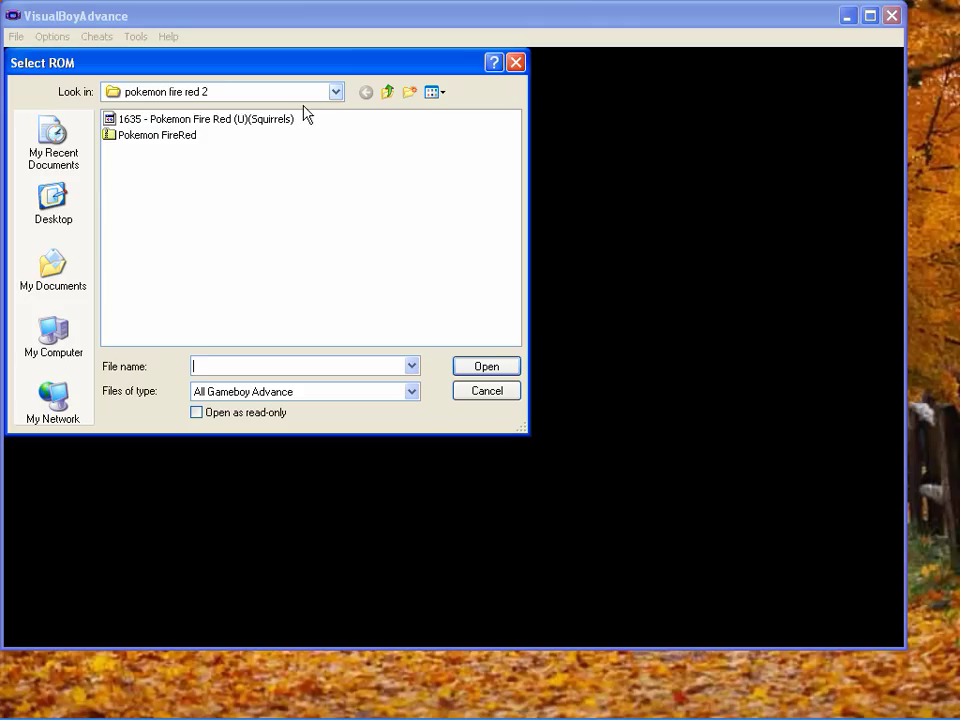
click(155, 120)
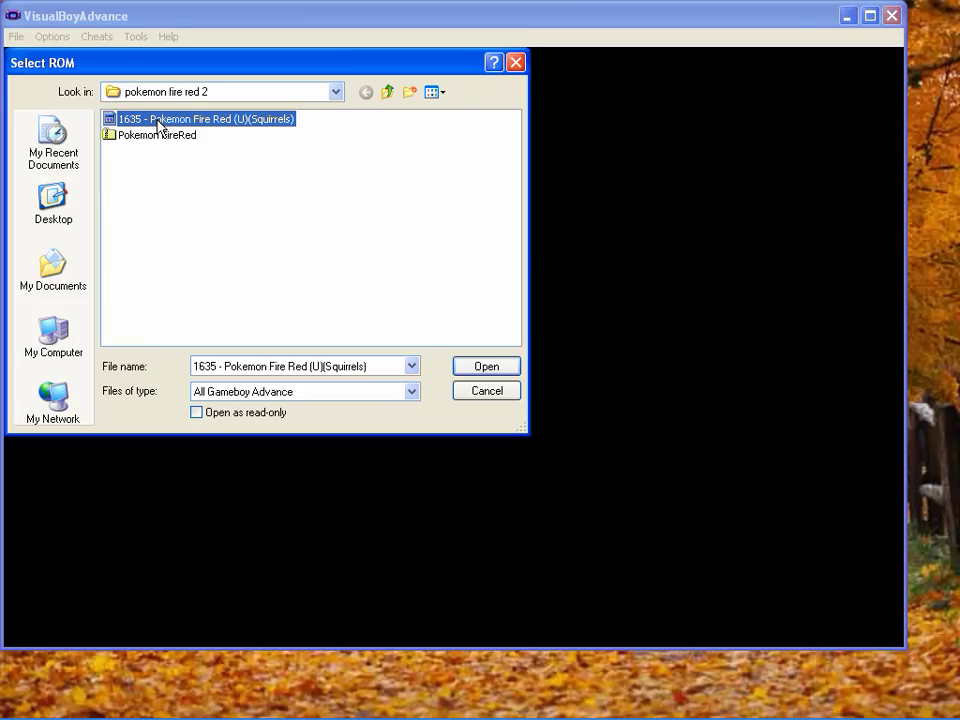
click(474, 370)
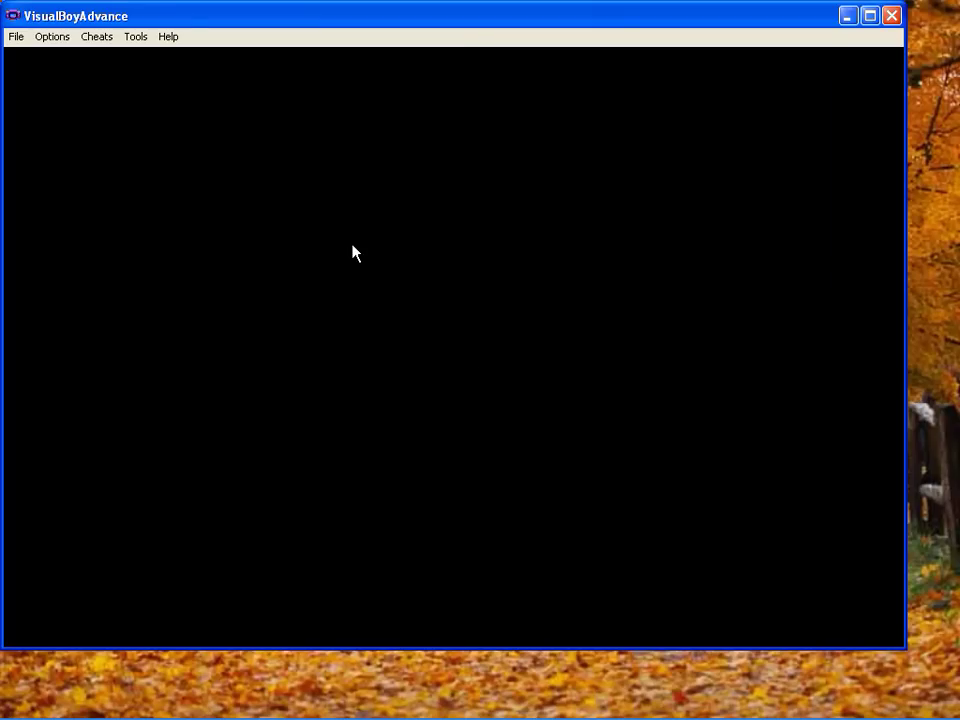
Load the saved game state from slot 1
click(15, 37)
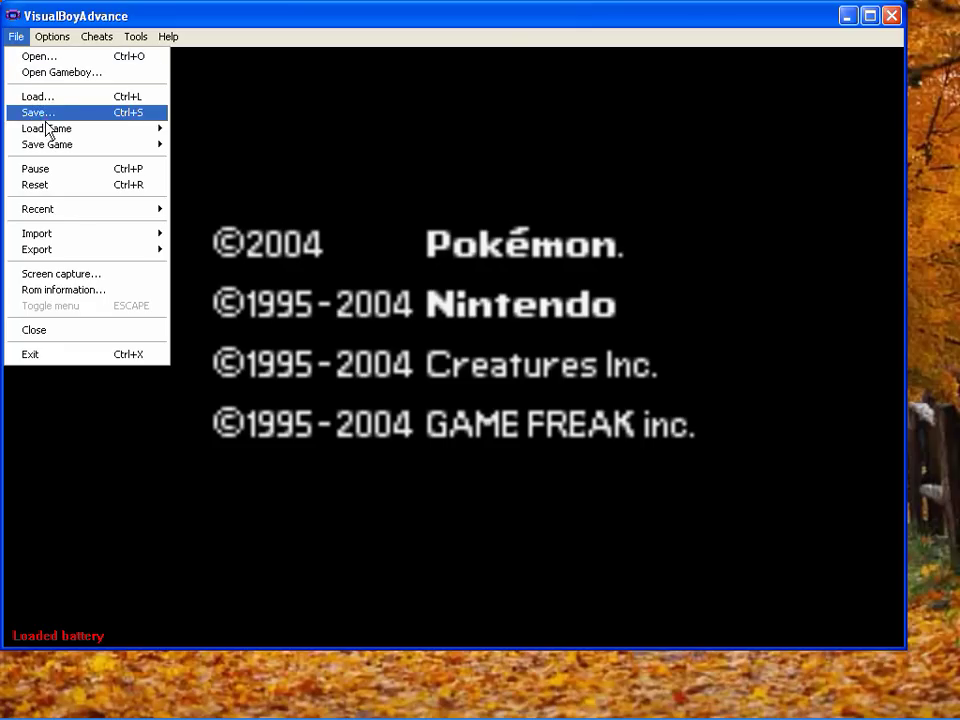
mouse_move(47, 130)
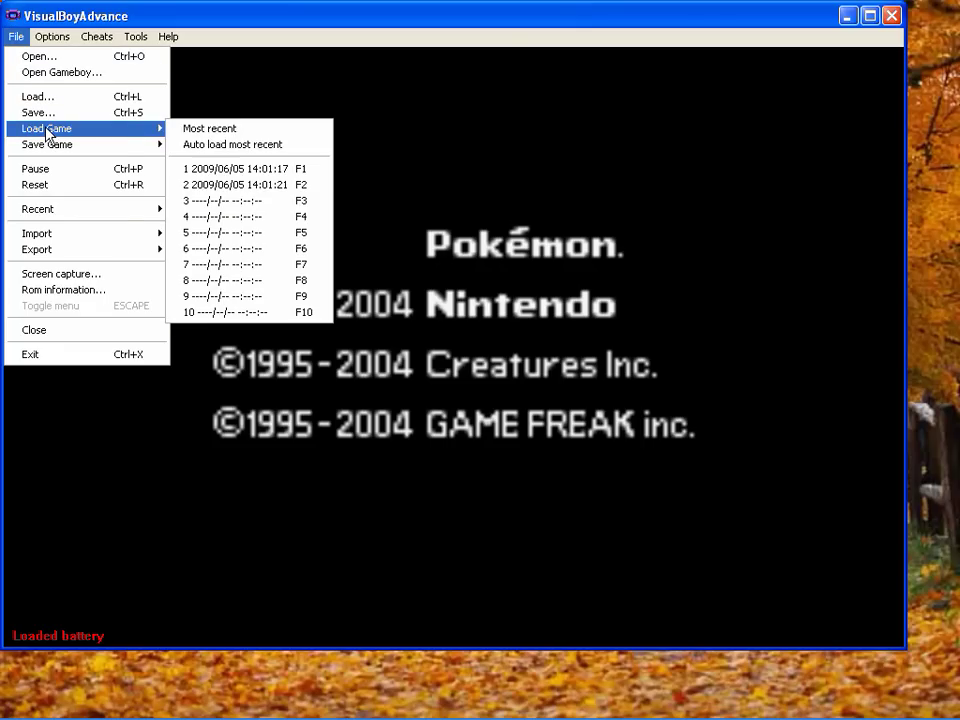
click(263, 170)
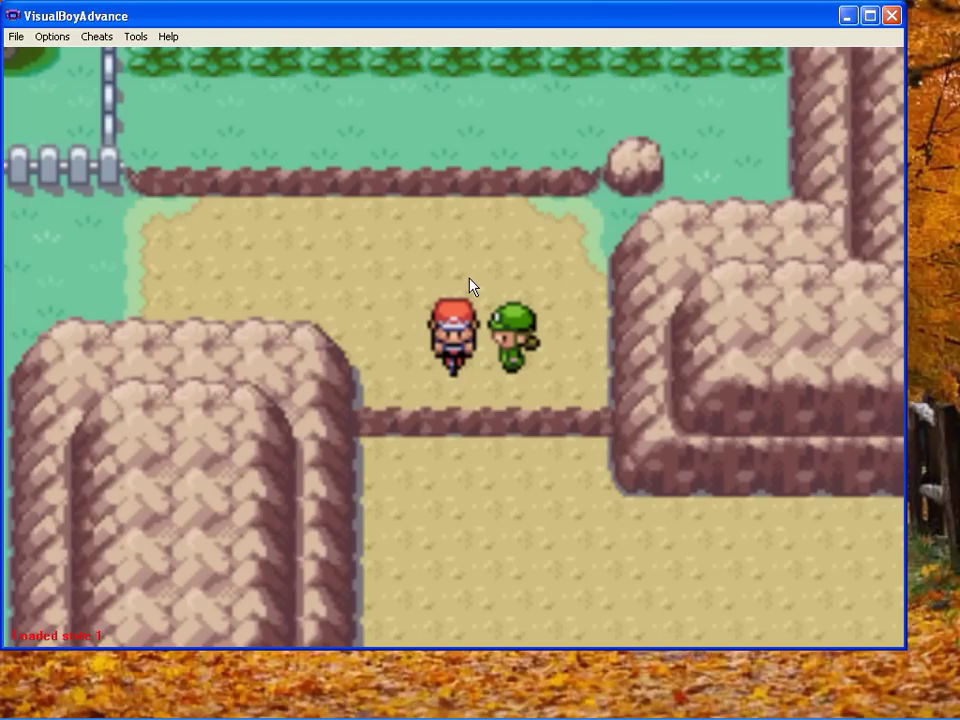
Examine the emulator's game saving commands and its record and play tools
click(16, 37)
key(Escape)
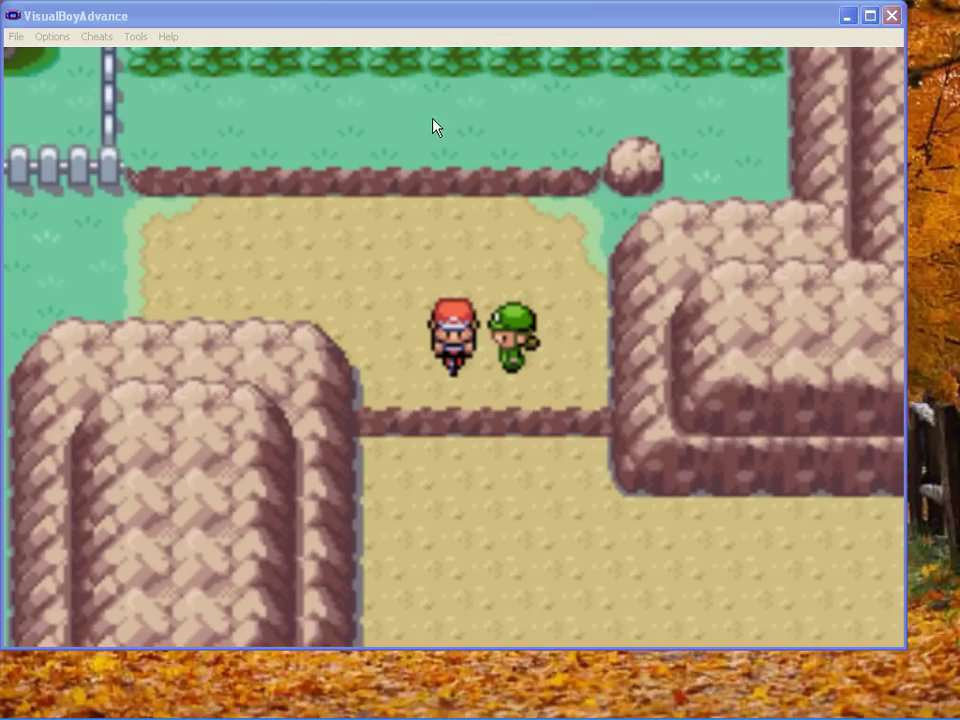
click(14, 37)
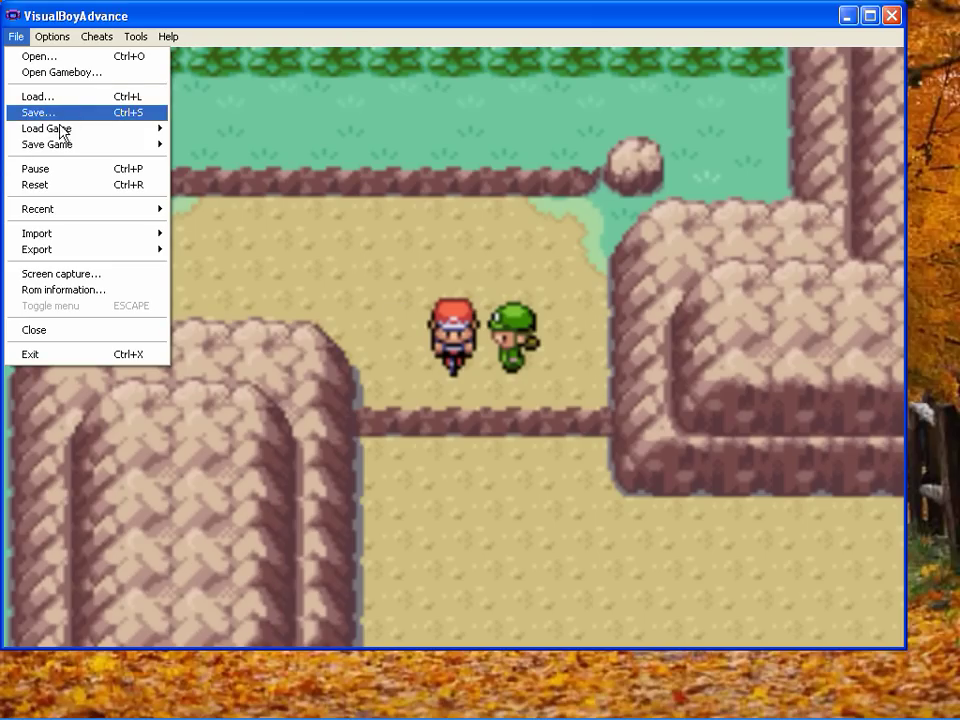
mouse_move(60, 148)
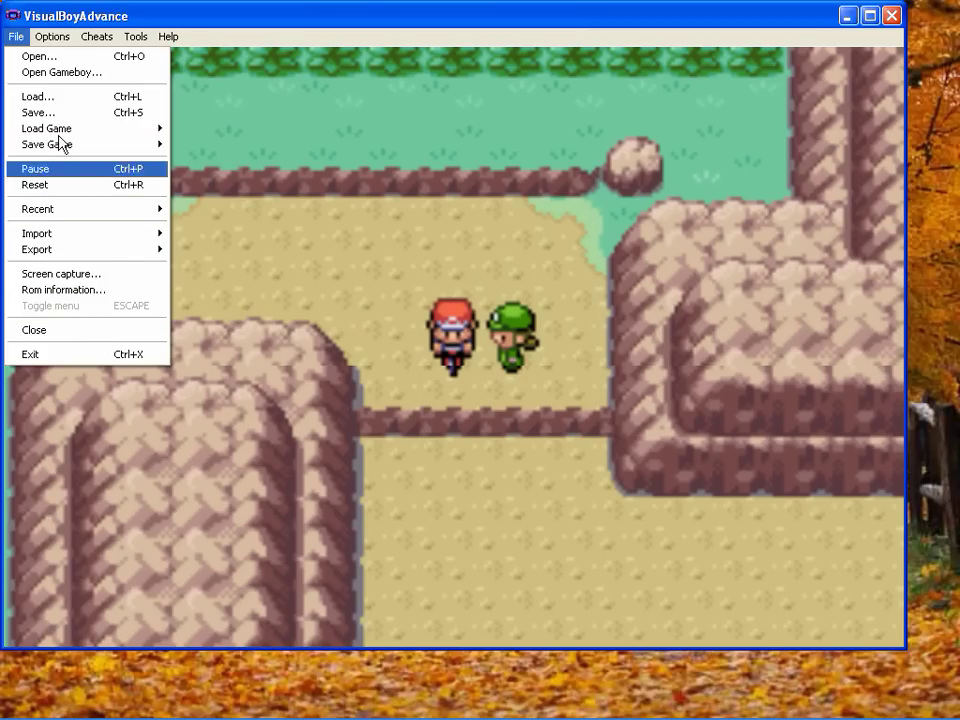
mouse_move(137, 37)
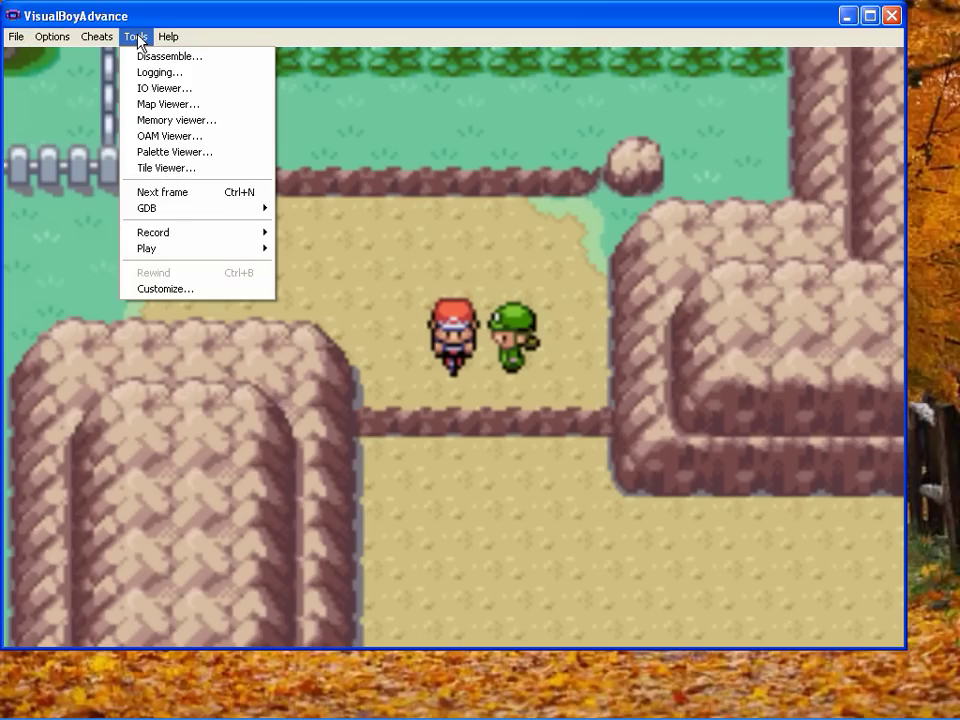
mouse_move(204, 238)
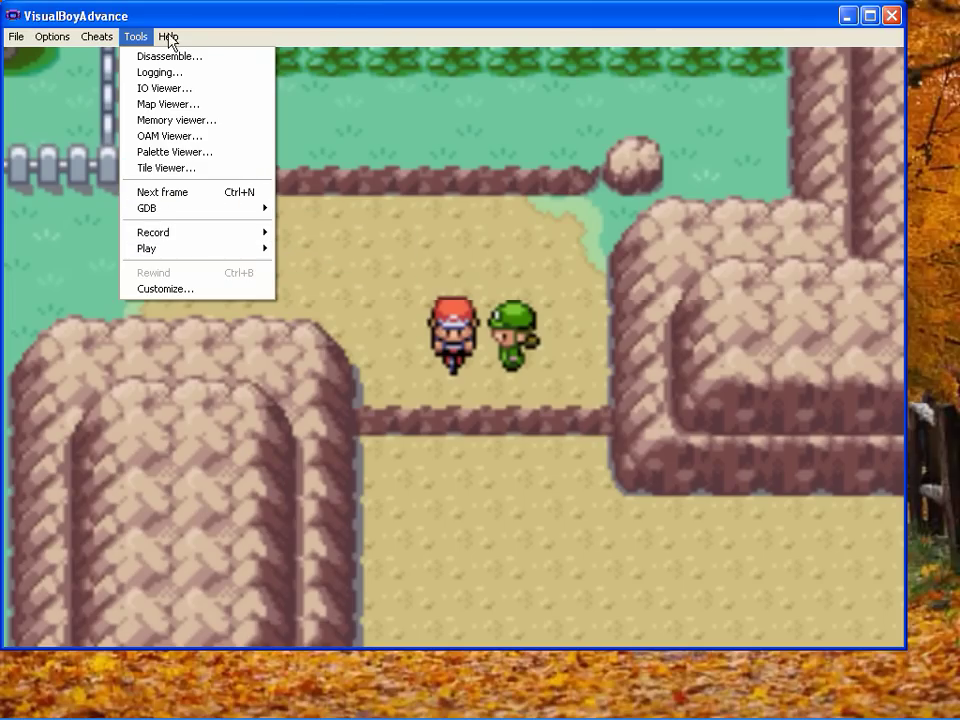
mouse_move(167, 36)
click(340, 9)
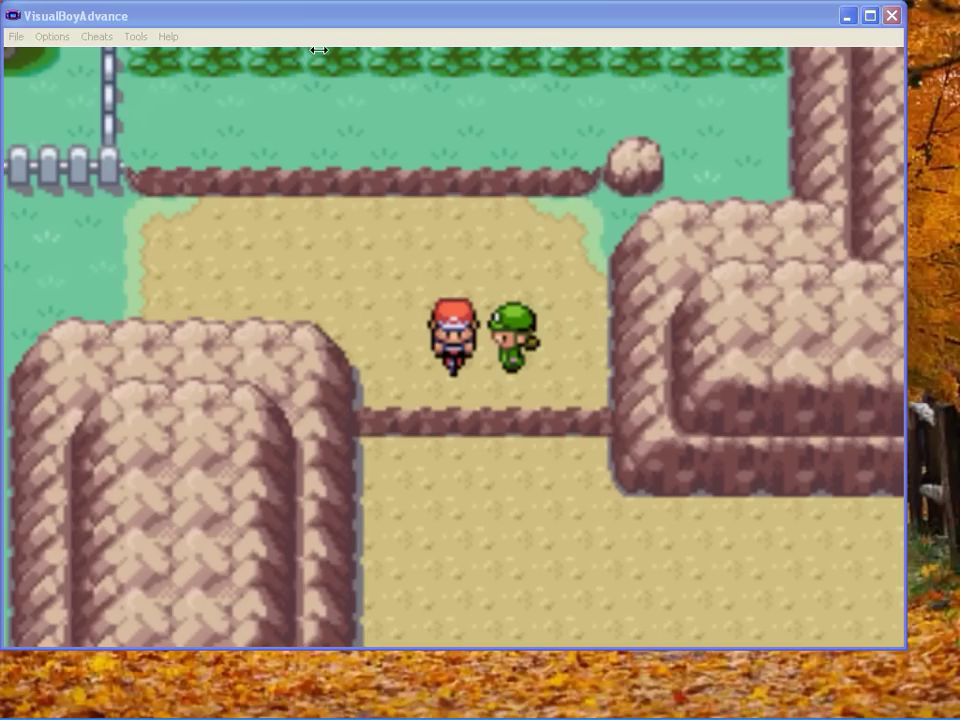
click(16, 38)
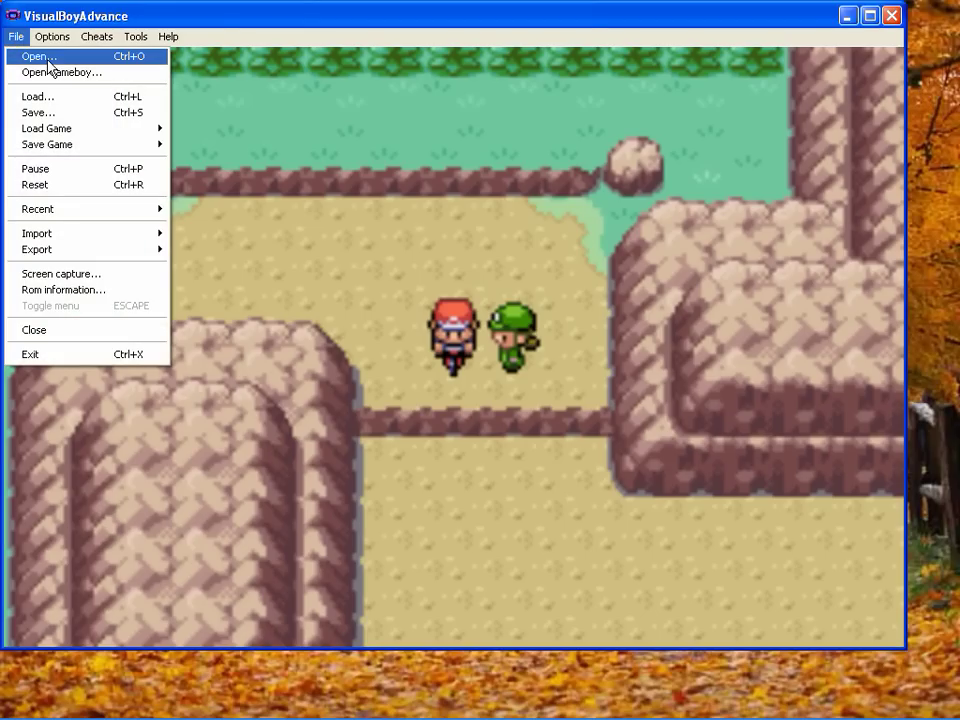
click(48, 62)
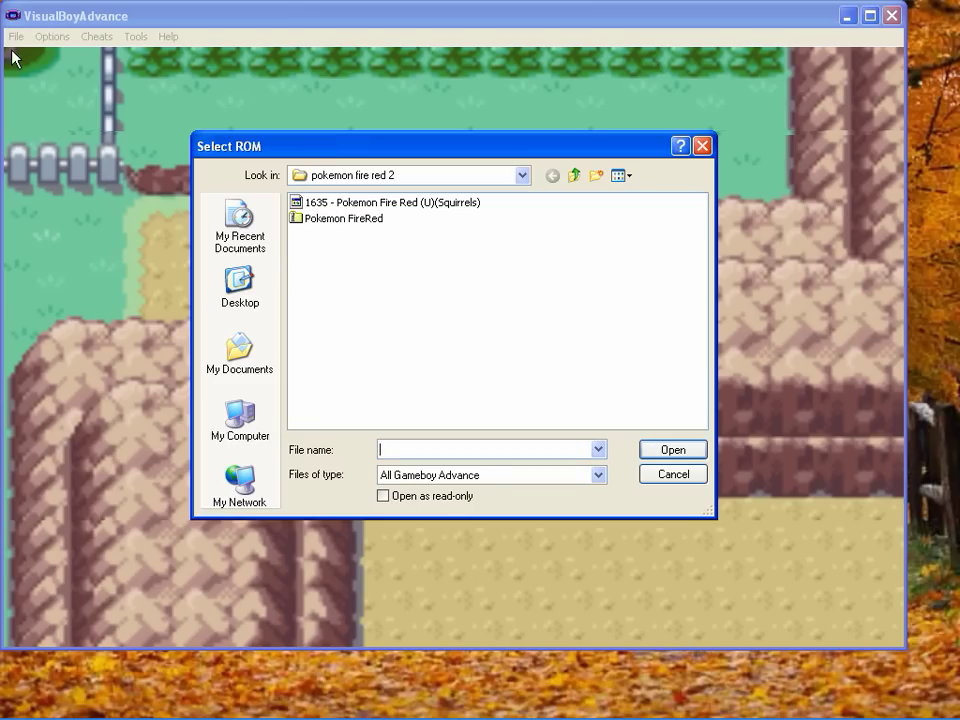
click(680, 478)
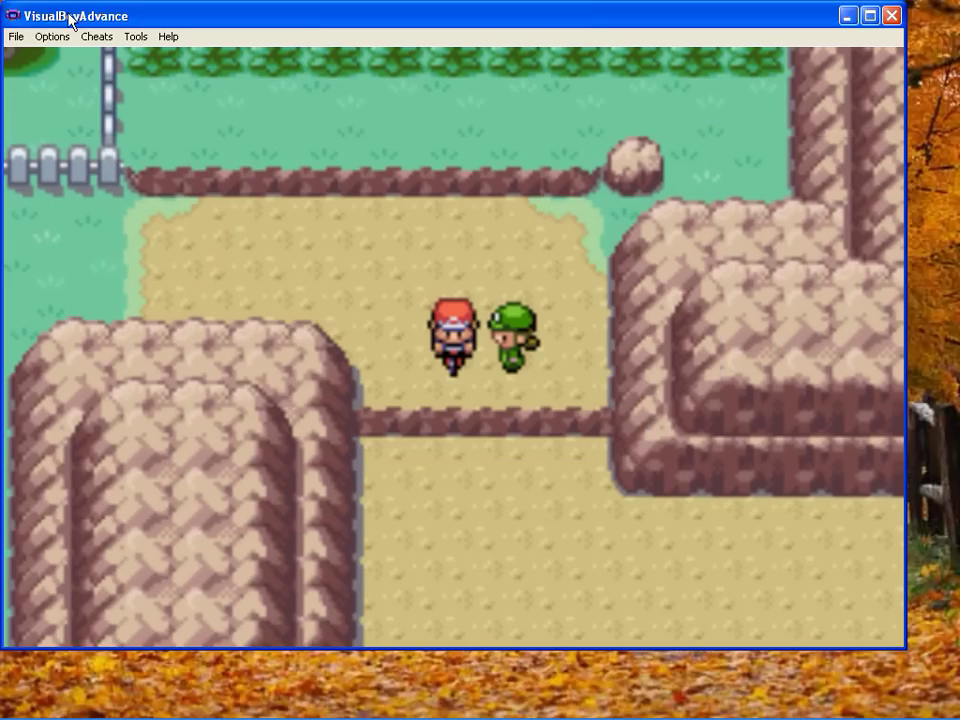
Set the emulator's video mode to Full Screen (800x600) and keep the new mode
click(50, 36)
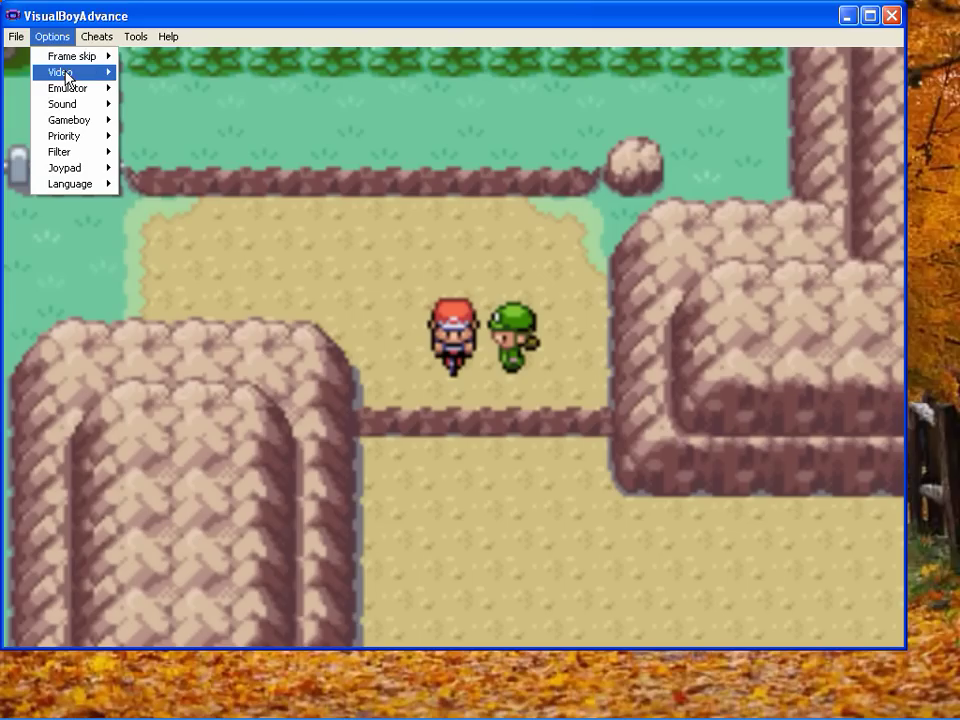
mouse_move(66, 76)
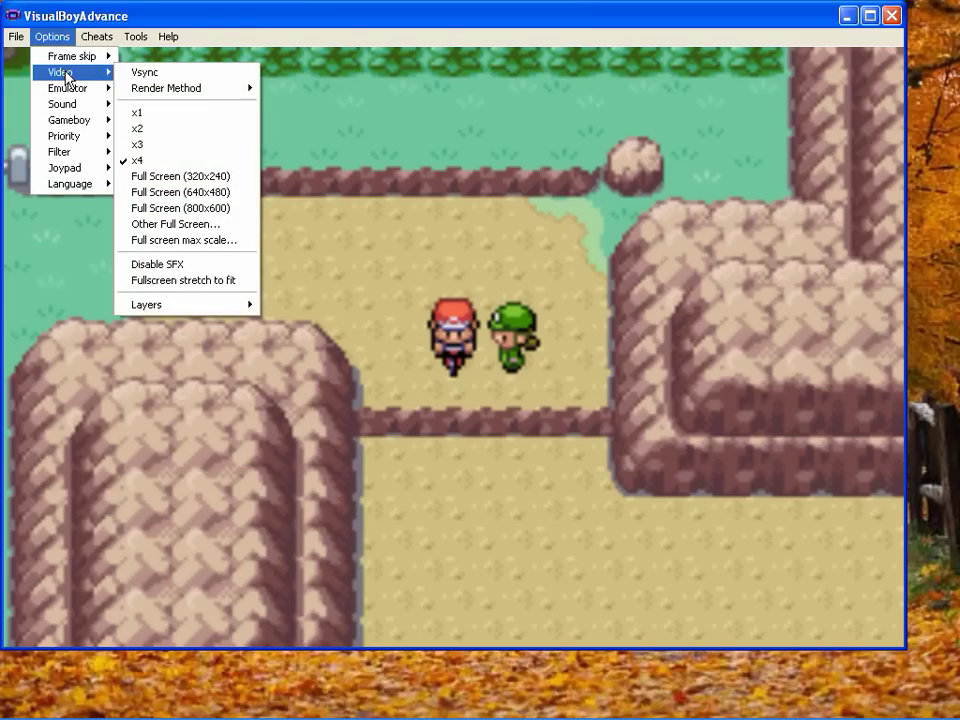
click(234, 215)
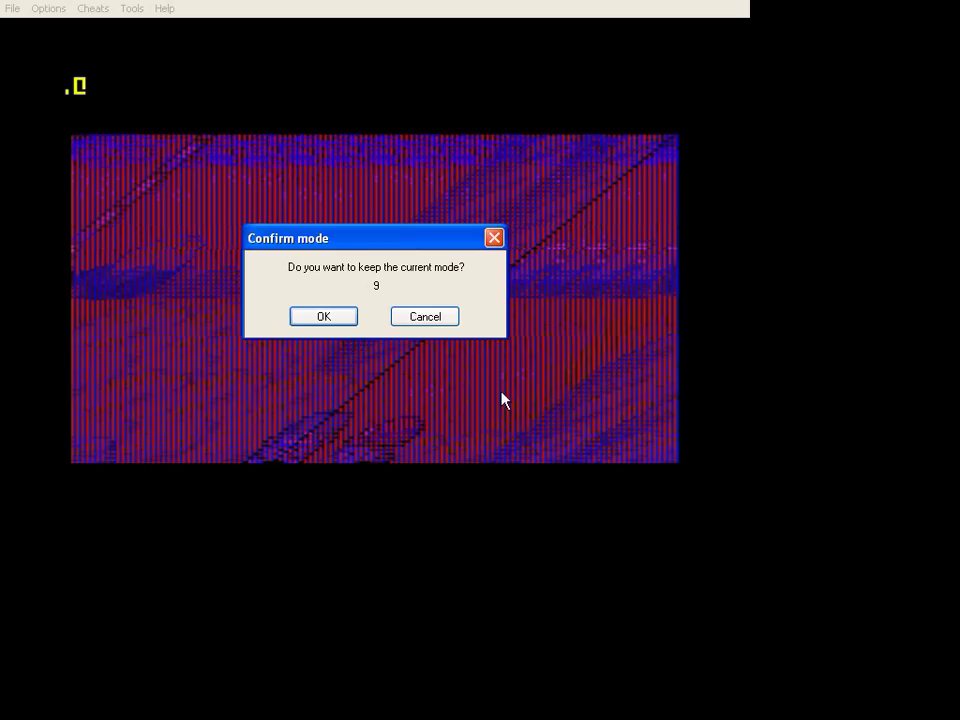
click(341, 320)
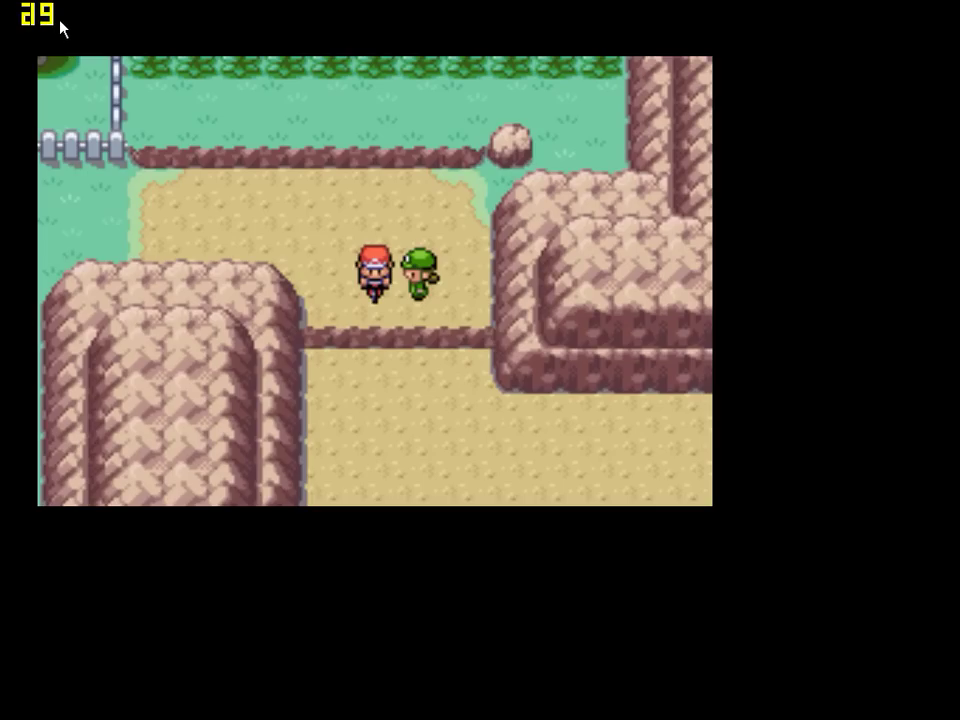
Bring back the hidden menu bar in full screen and exit the emulator
key(alt+Return)
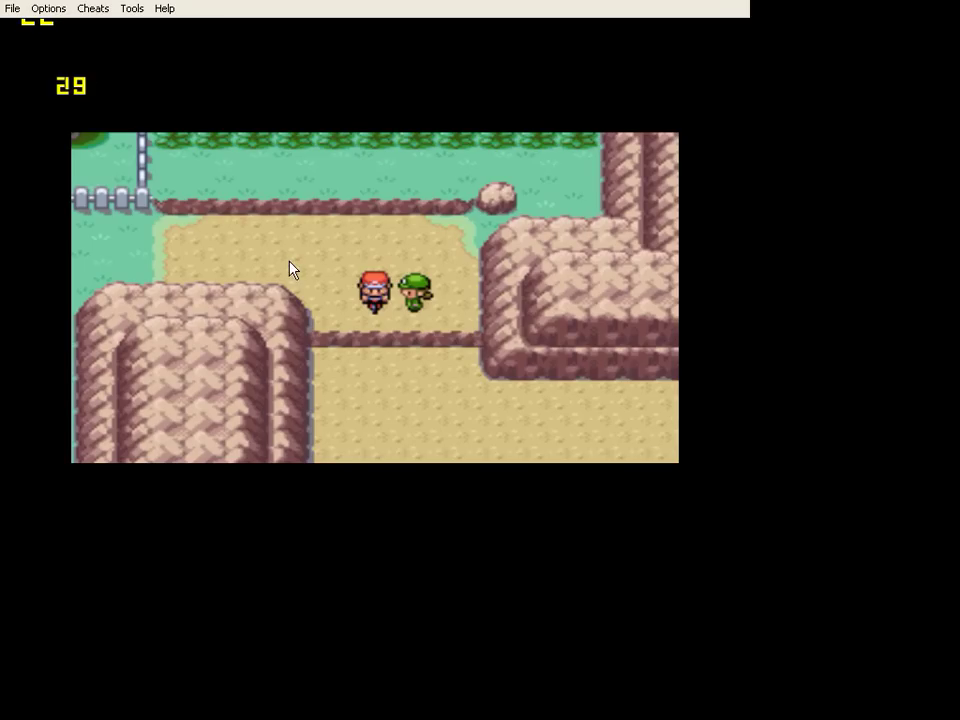
click(8, 8)
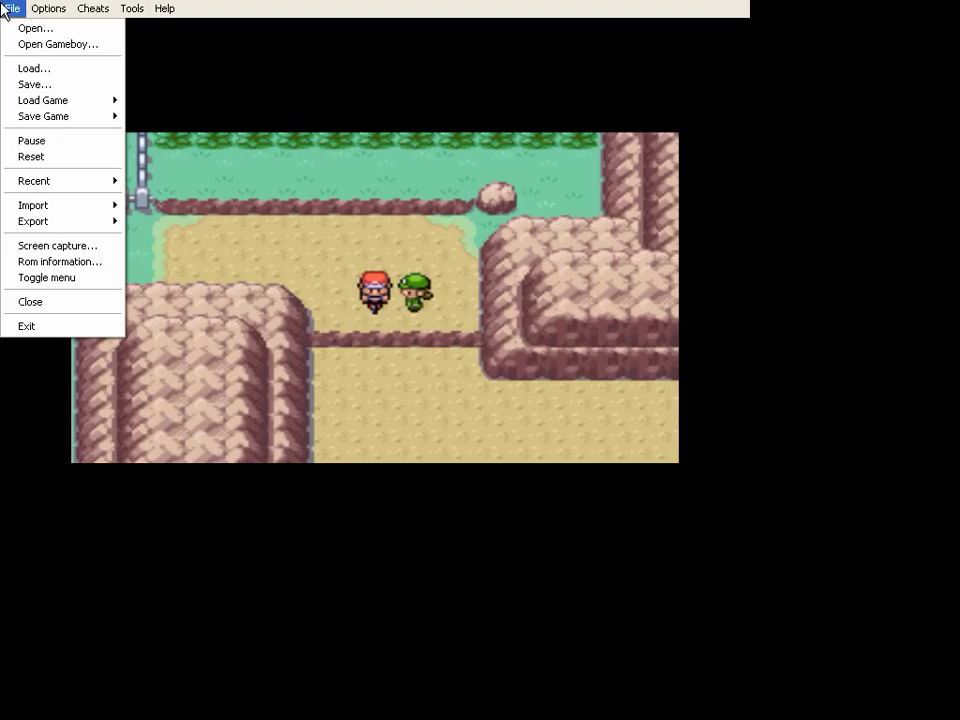
click(68, 326)
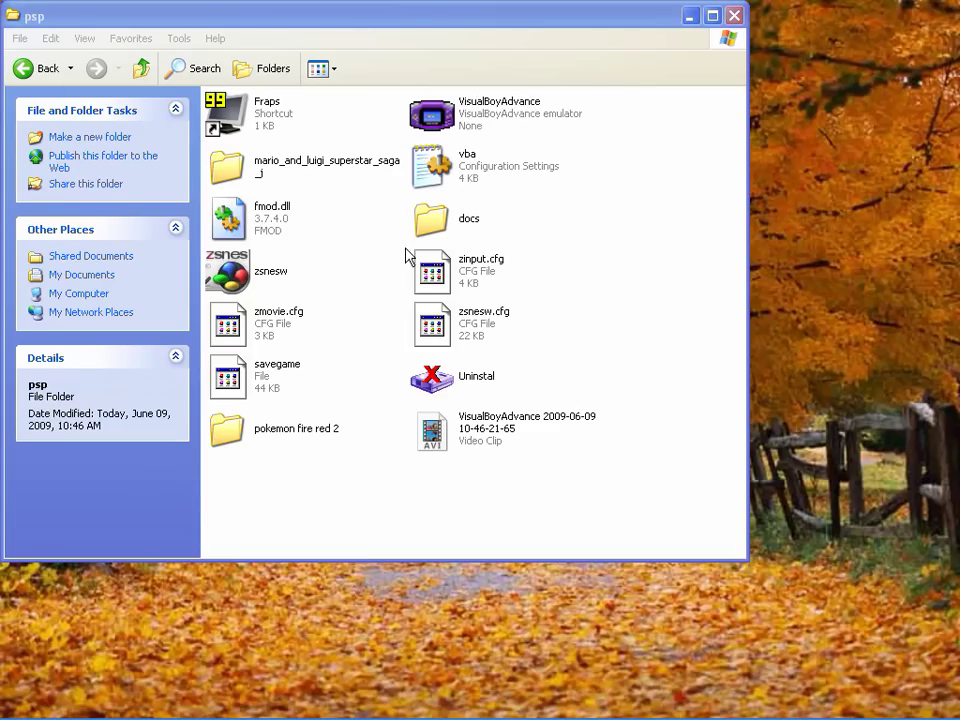
Look through the ROM files in the mario_and_luigi_superstar_saga _j folder and return to the psp folder
double_click(240, 178)
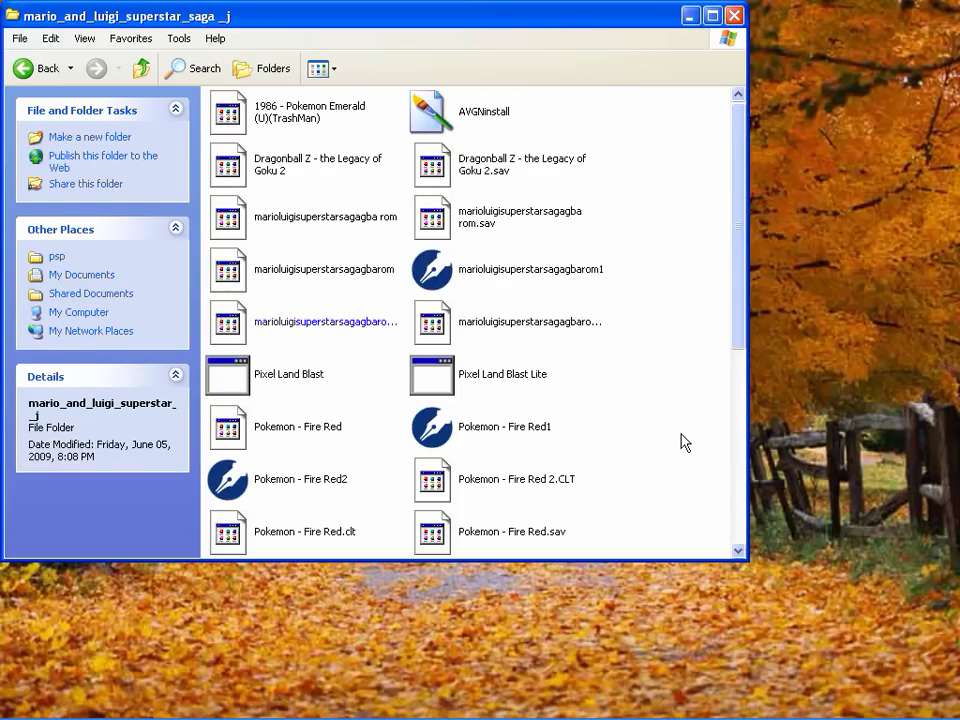
scroll(681, 441, down, 5)
scroll(55, 133, up, 5)
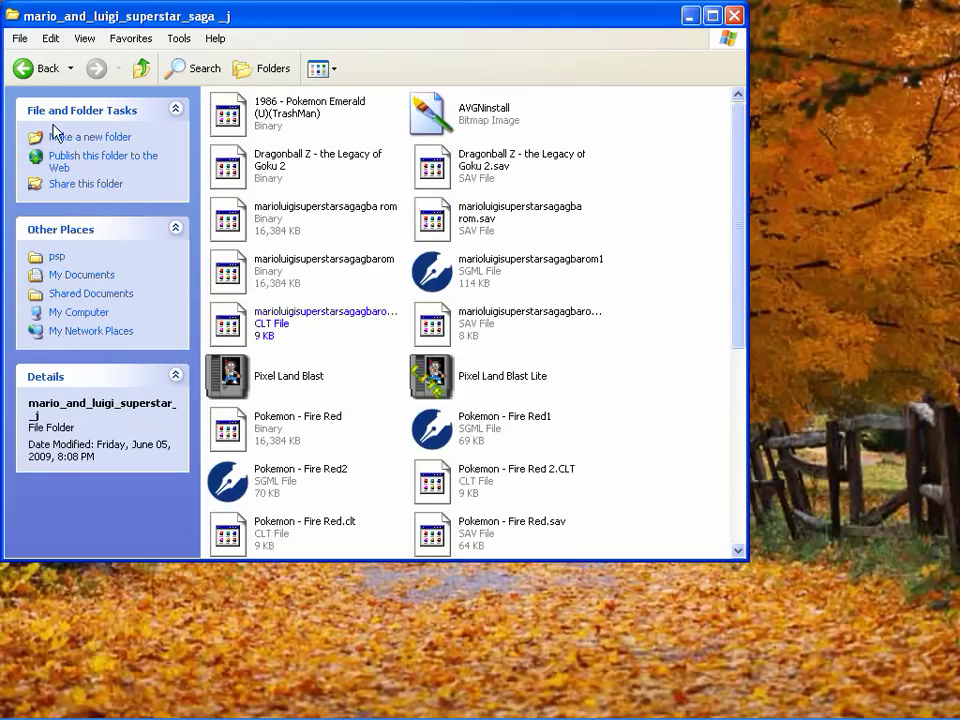
click(23, 72)
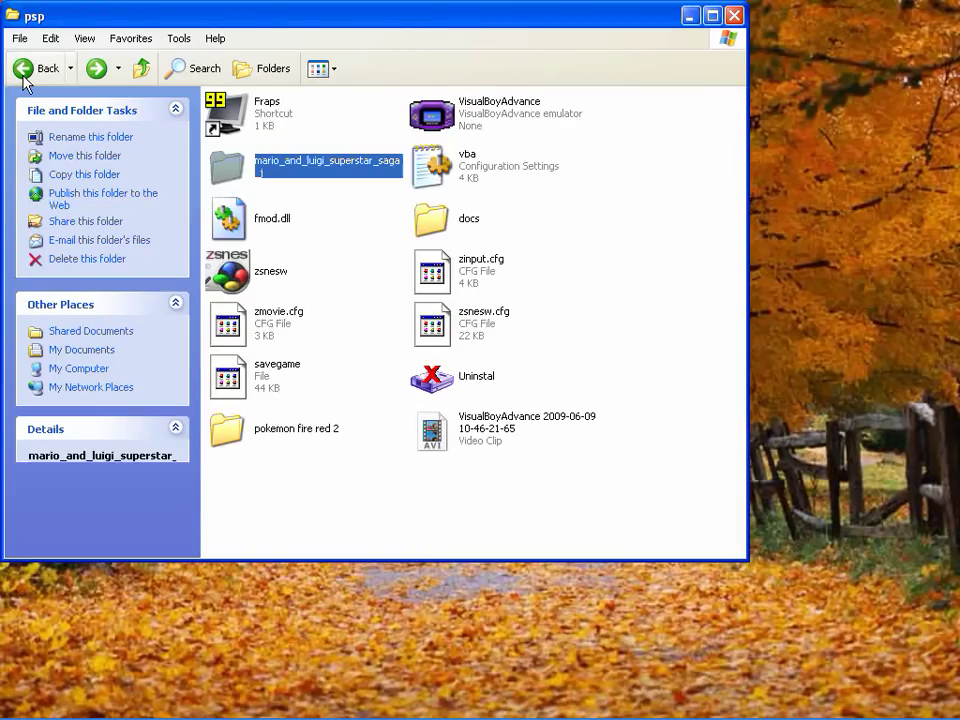
click(22, 75)
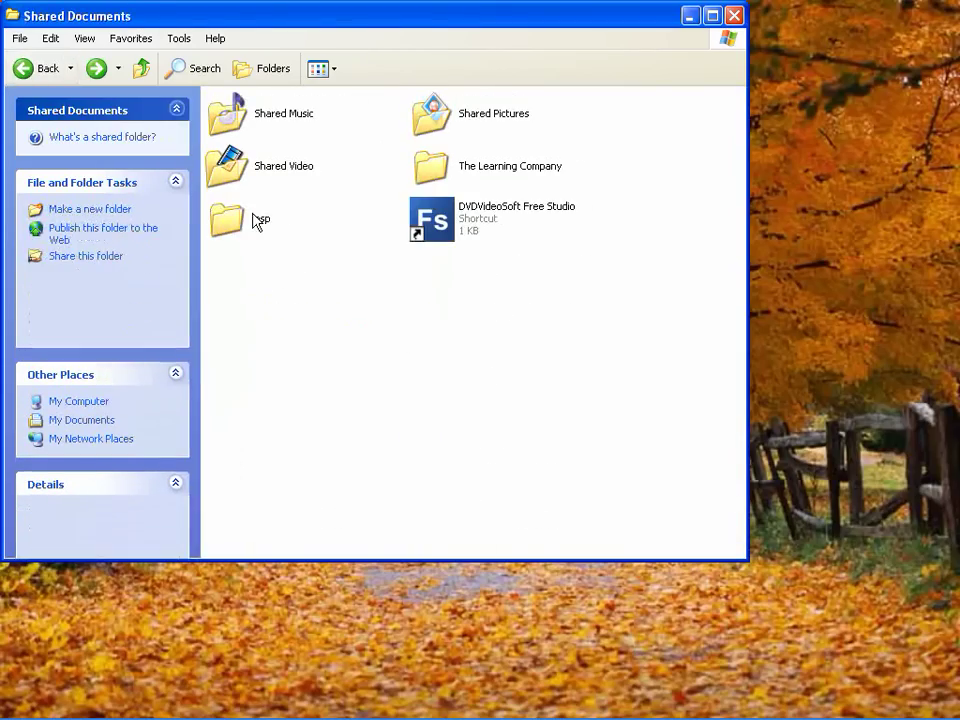
double_click(227, 219)
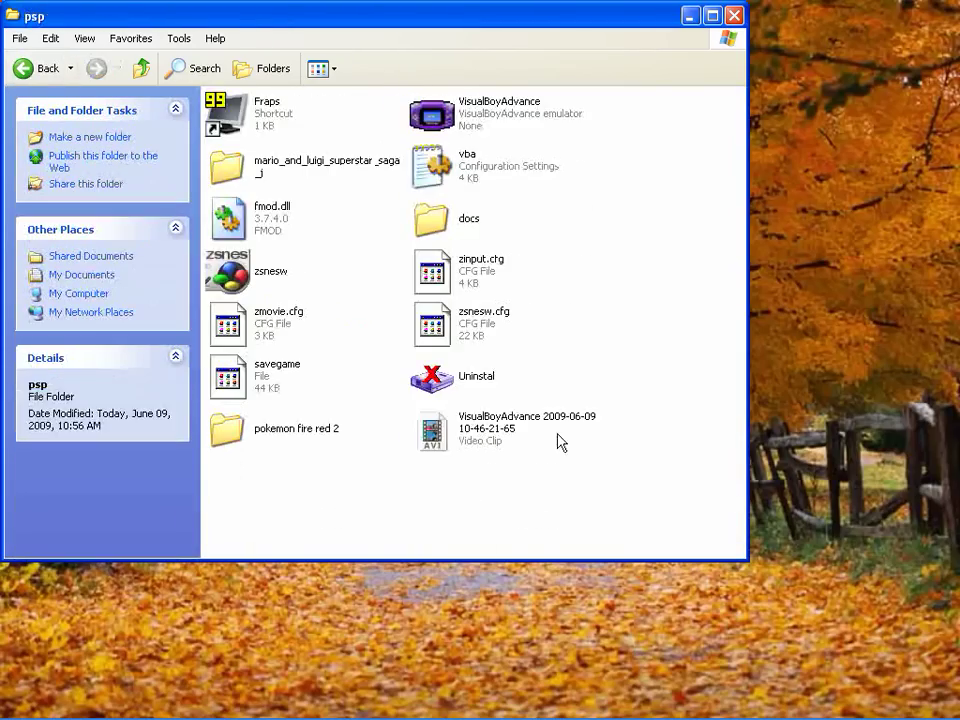
mouse_move(480, 433)
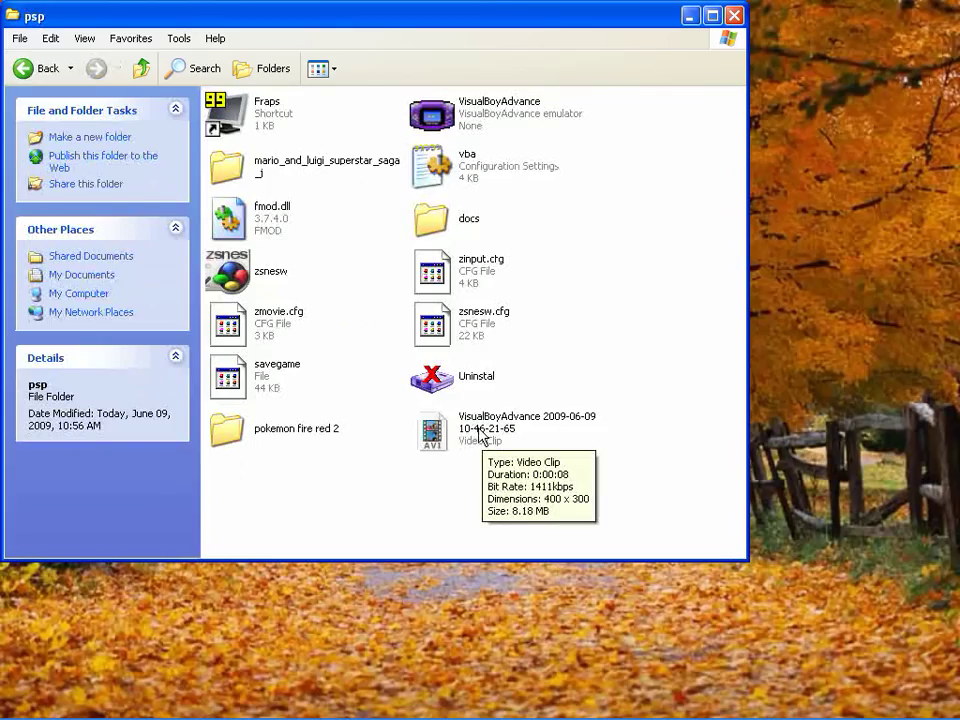
click(480, 433)
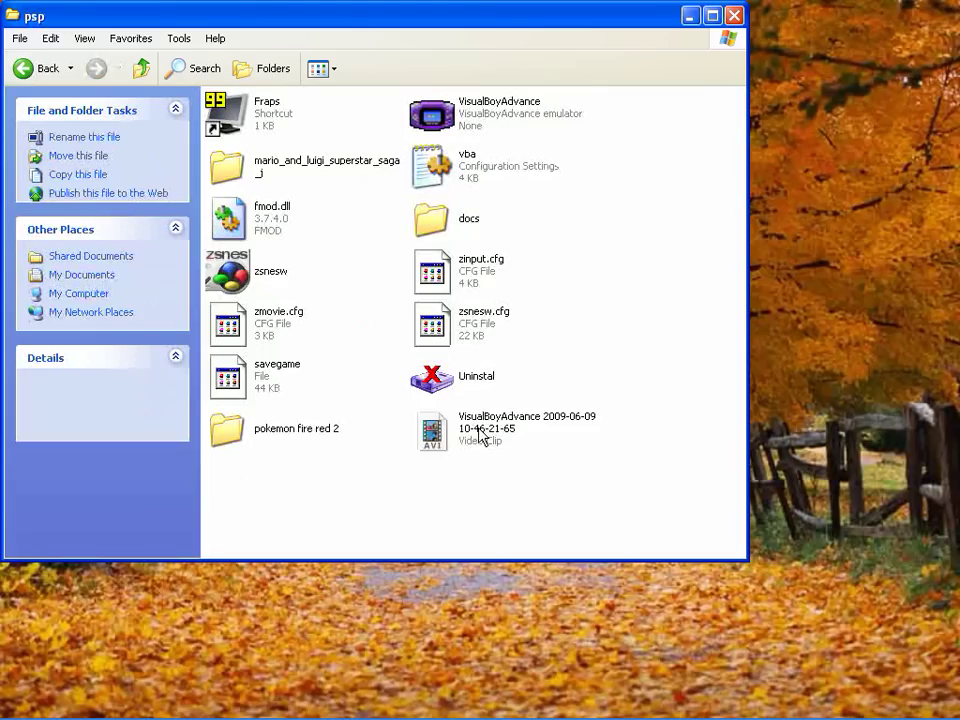
click(734, 15)
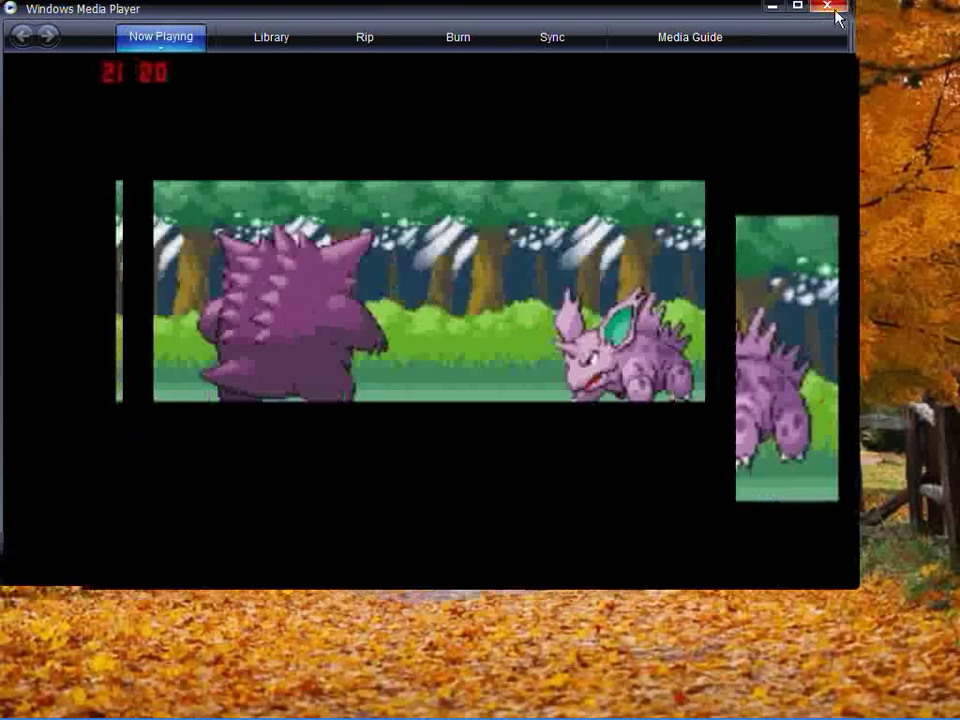
click(831, 10)
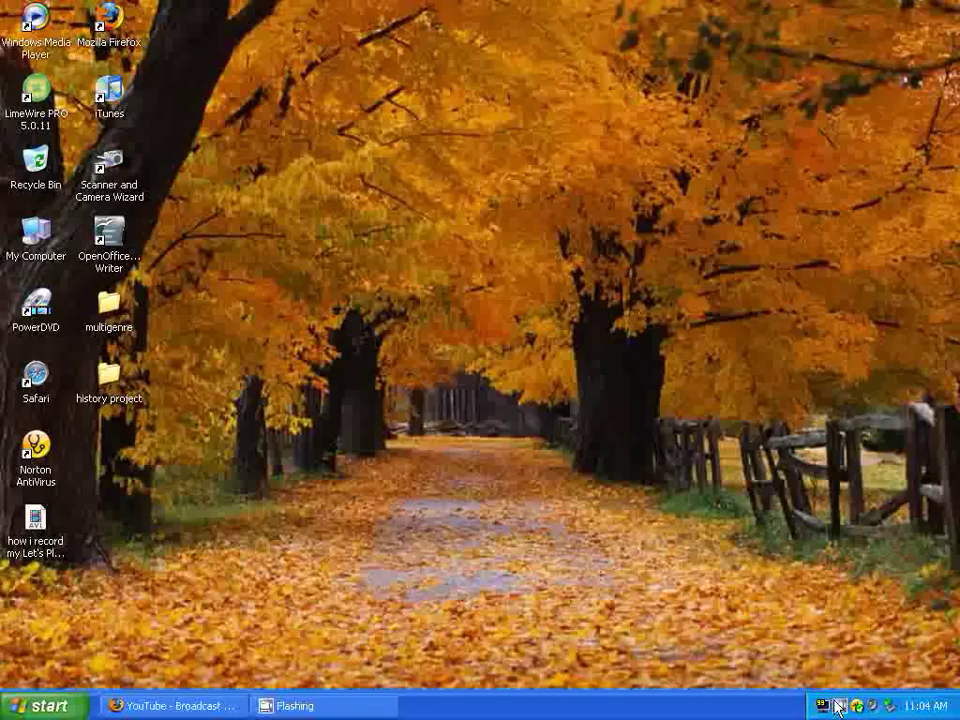
Bring up the CamStudio recorder window
click(855, 706)
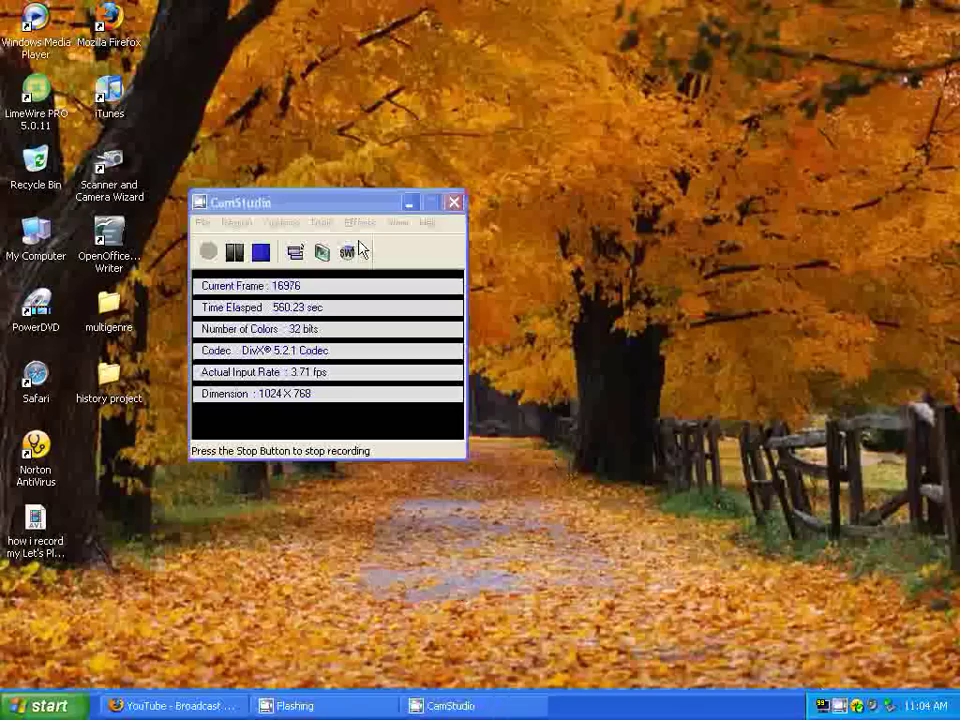